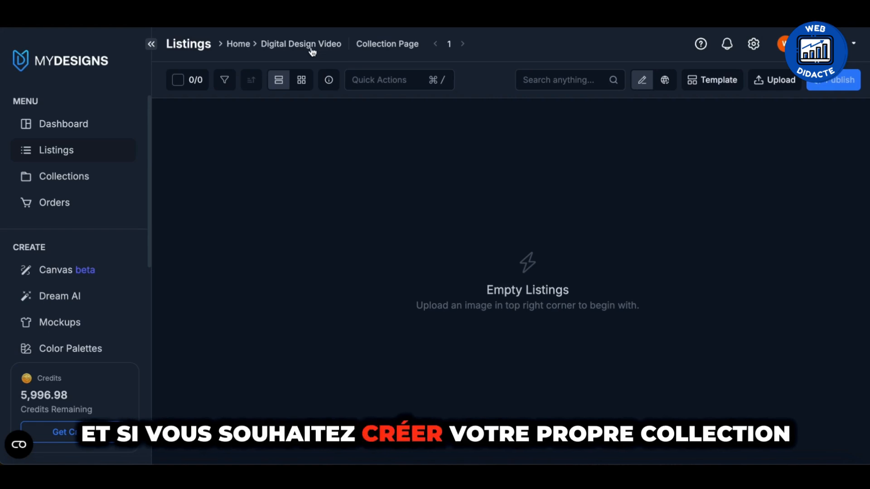
Open the form for adding a new folder inside the Digital Design Video collection, and close it without creating one.
{"action": "left_click", "coordinate": [240, 44]}
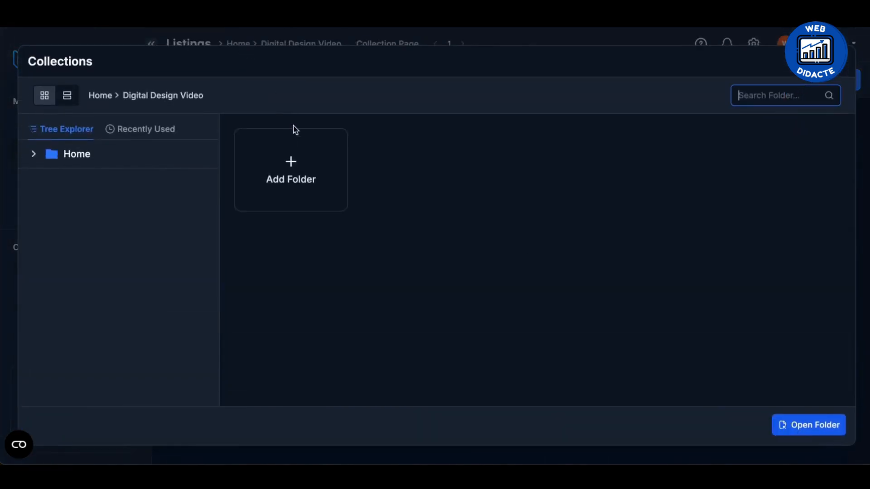
{"action": "left_click", "coordinate": [798, 425]}
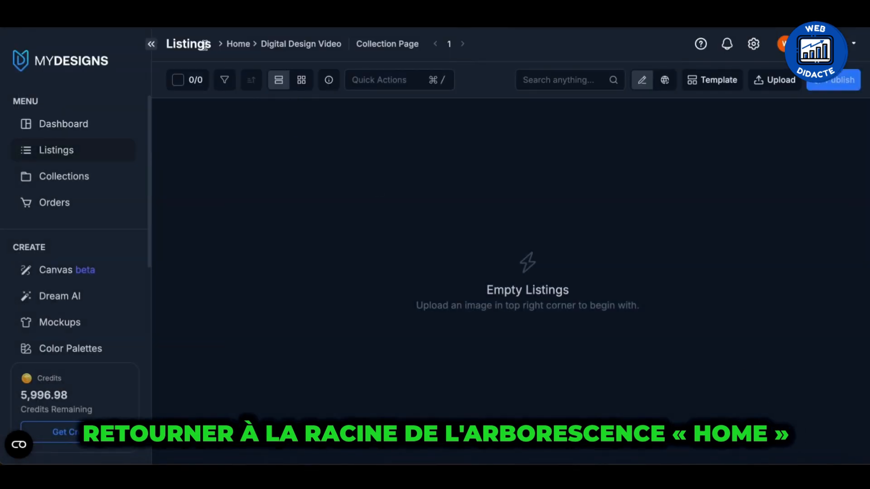
{"action": "left_click", "coordinate": [232, 45]}
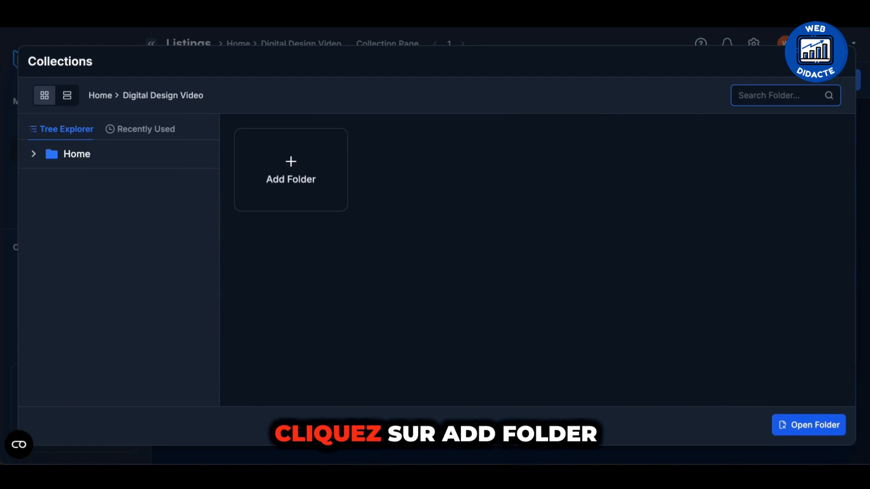
{"action": "left_click", "coordinate": [305, 184]}
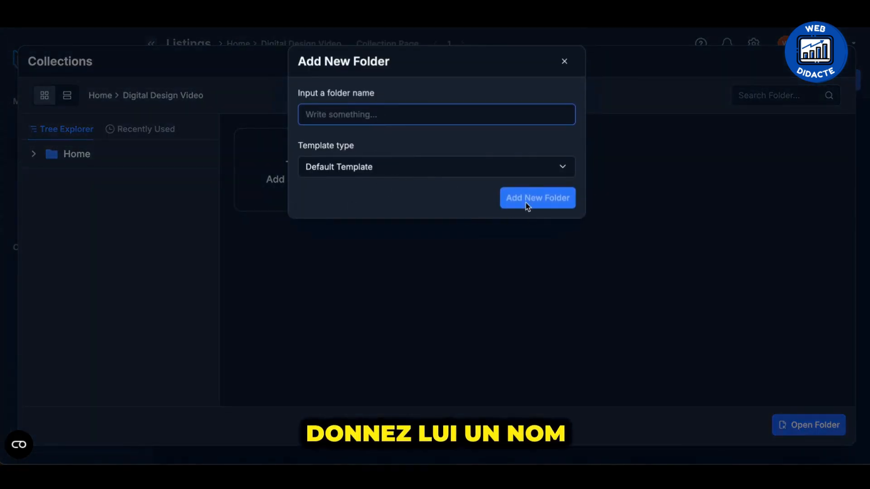
{"action": "left_click", "coordinate": [564, 64]}
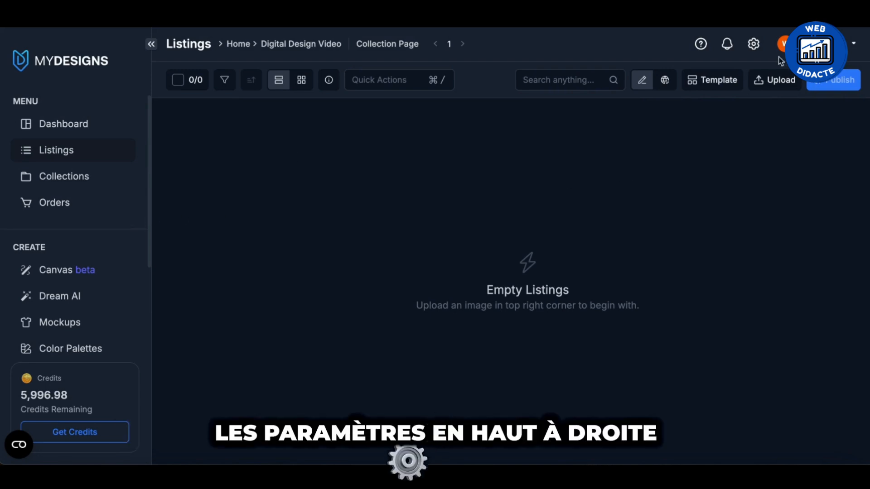
Go to the shop settings and start the authorization for connecting an Etsy shop.
{"action": "left_click", "coordinate": [753, 43]}
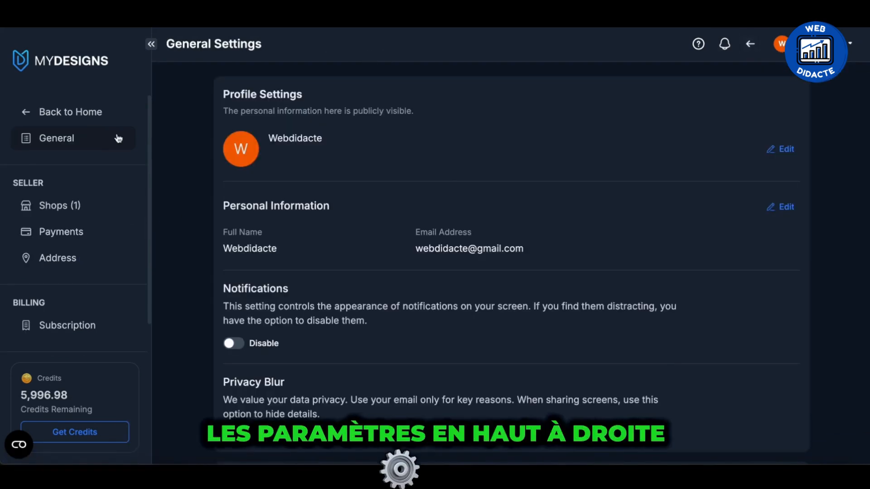
{"action": "left_click", "coordinate": [60, 206]}
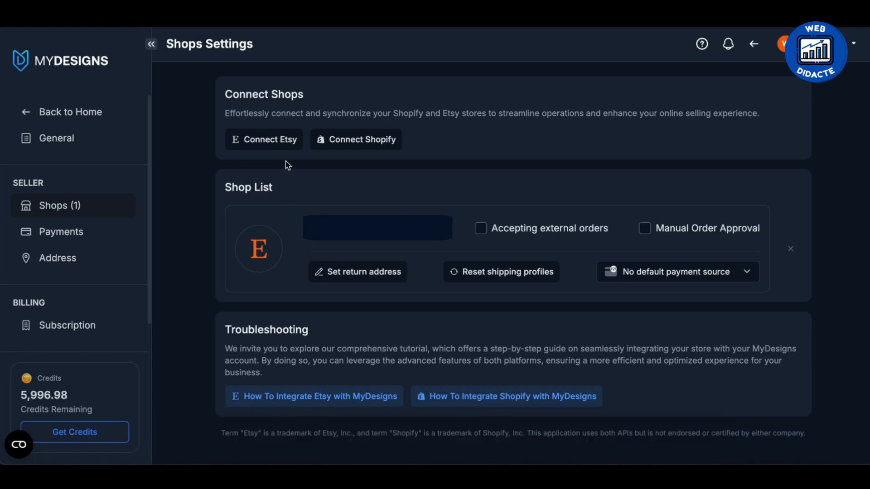
{"action": "left_click", "coordinate": [274, 142]}
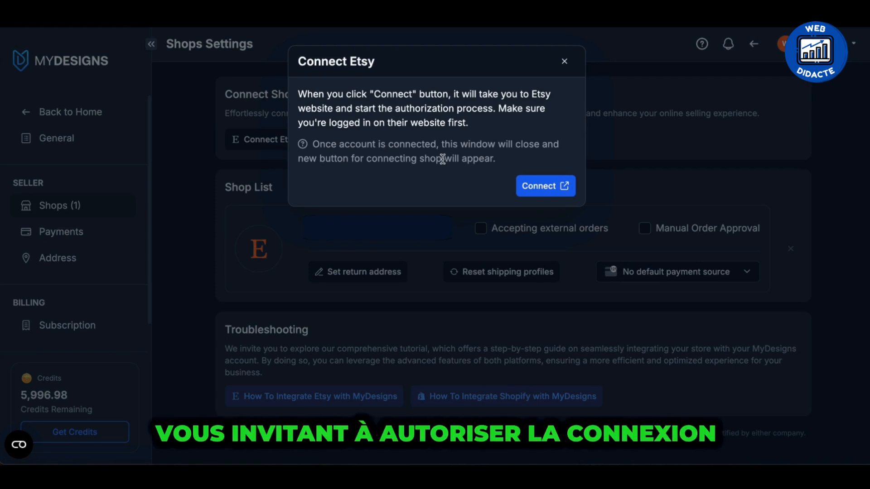
{"action": "left_click", "coordinate": [541, 184]}
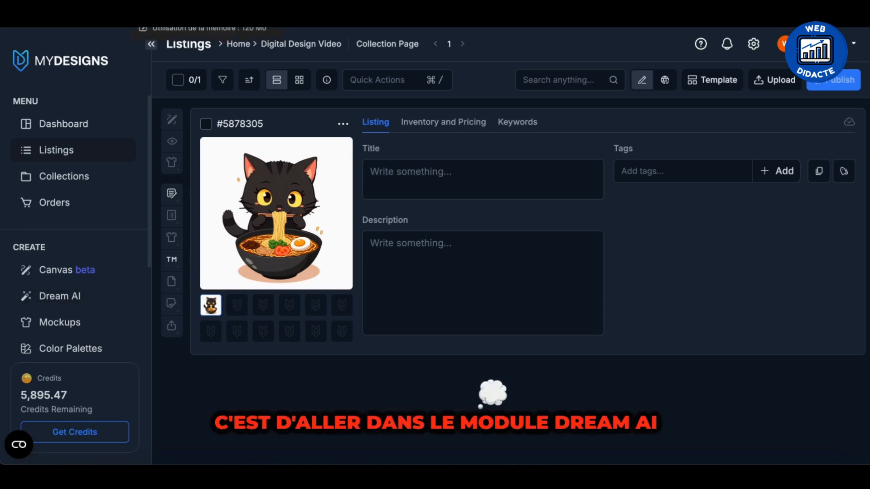
Switch to Dream AI and review the prompt and generation settings used for the SDXL 1.0 black cat ramen images.
{"action": "left_click", "coordinate": [199, 5]}
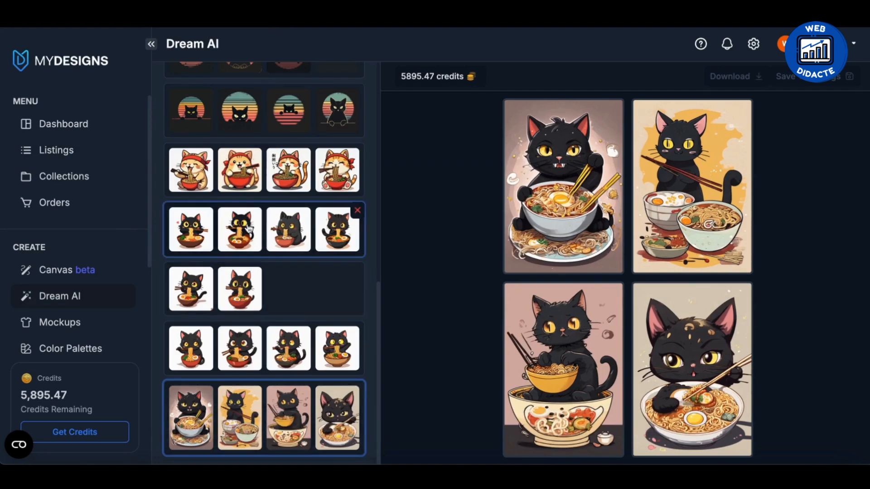
{"action": "scroll", "coordinate": [238, 297], "scroll_direction": "up", "scroll_amount": 10}
{"action": "scroll", "coordinate": [229, 354], "scroll_direction": "down", "scroll_amount": 10}
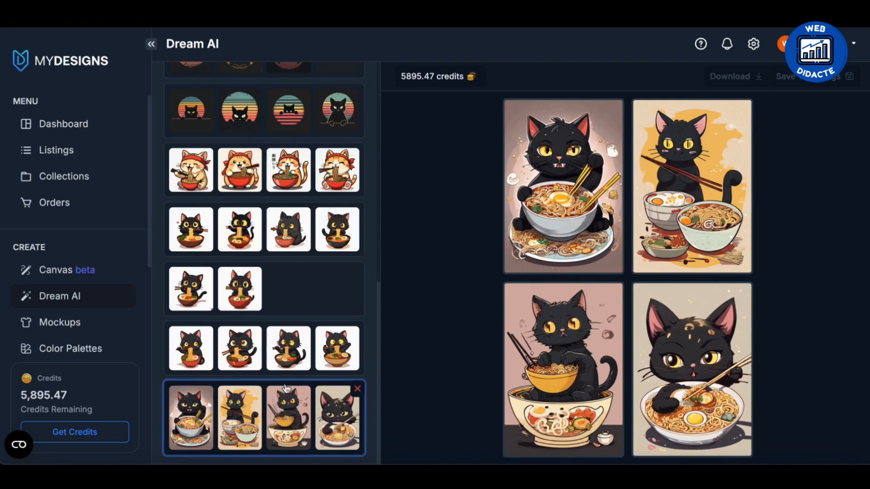
{"action": "scroll", "coordinate": [285, 388], "scroll_direction": "up", "scroll_amount": 10}
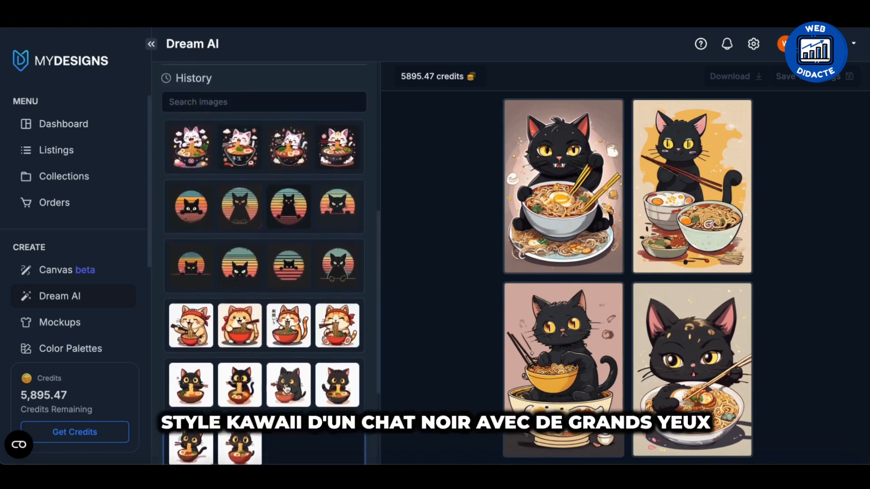
{"action": "scroll", "coordinate": [286, 384], "scroll_direction": "up", "scroll_amount": 1}
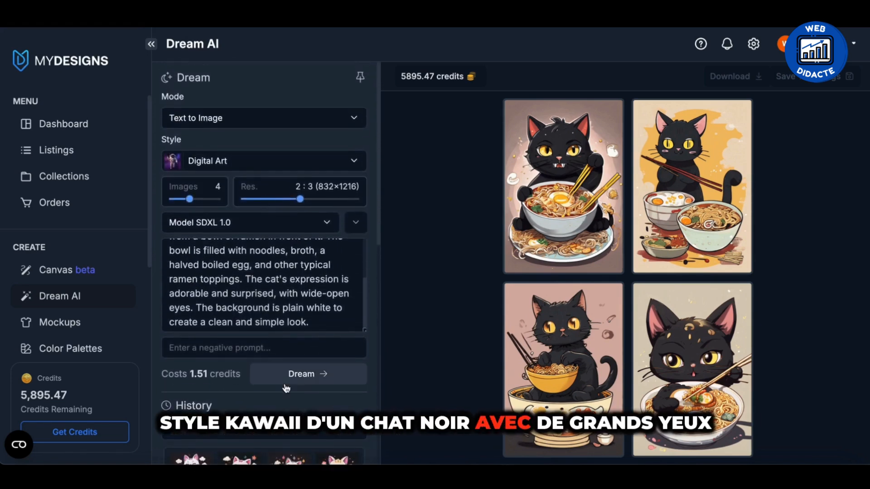
{"action": "scroll", "coordinate": [292, 296], "scroll_direction": "up", "scroll_amount": 3}
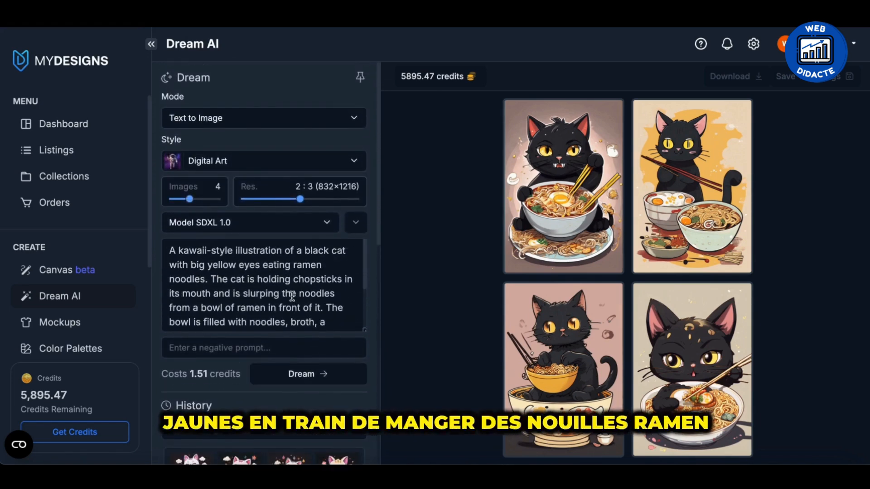
{"action": "left_click", "coordinate": [252, 281]}
{"action": "scroll", "coordinate": [252, 281], "scroll_direction": "down", "scroll_amount": 3}
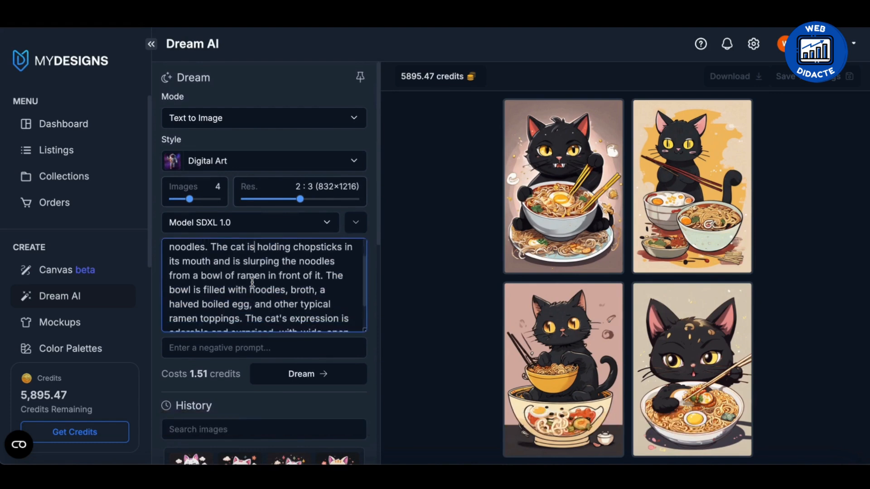
{"action": "scroll", "coordinate": [252, 281], "scroll_direction": "up", "scroll_amount": 3}
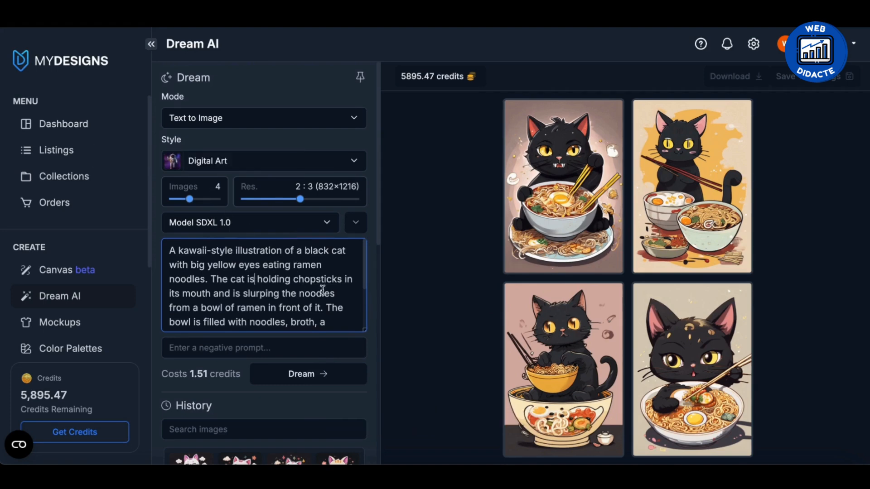
{"action": "scroll", "coordinate": [323, 319], "scroll_direction": "down", "scroll_amount": 3}
{"action": "scroll", "coordinate": [317, 399], "scroll_direction": "down", "scroll_amount": 10}
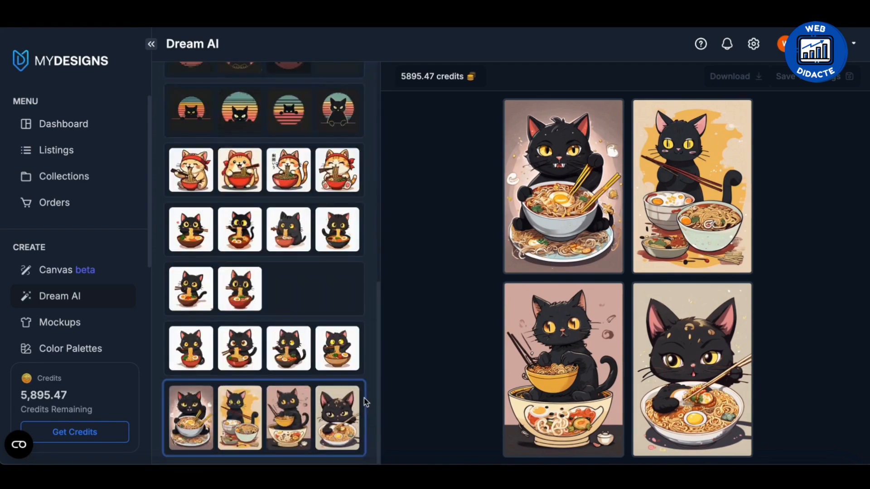
Compare the other black cat ramen image sets in the generation history and check the settings of the FLUX.1 [dev] set.
{"action": "left_click", "coordinate": [295, 358]}
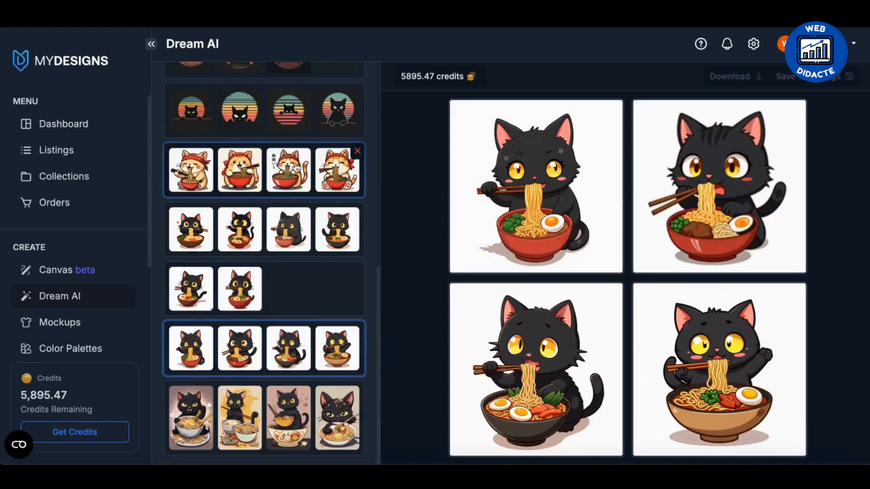
{"action": "scroll", "coordinate": [290, 272], "scroll_direction": "up", "scroll_amount": 10}
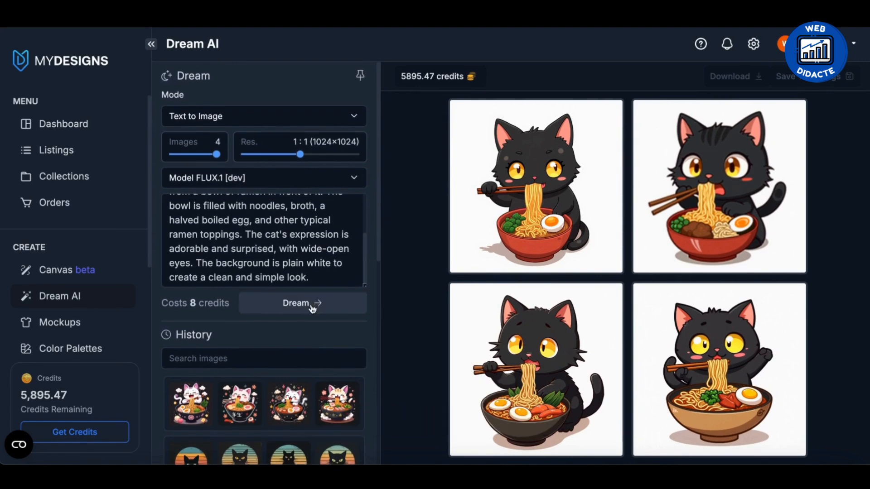
{"action": "scroll", "coordinate": [312, 308], "scroll_direction": "down", "scroll_amount": 5}
{"action": "scroll", "coordinate": [313, 308], "scroll_direction": "down", "scroll_amount": 4}
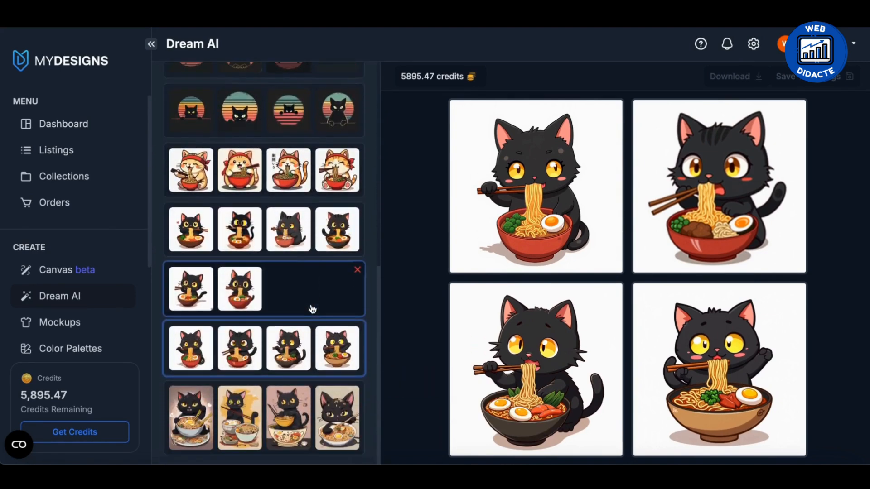
{"action": "left_click", "coordinate": [252, 296]}
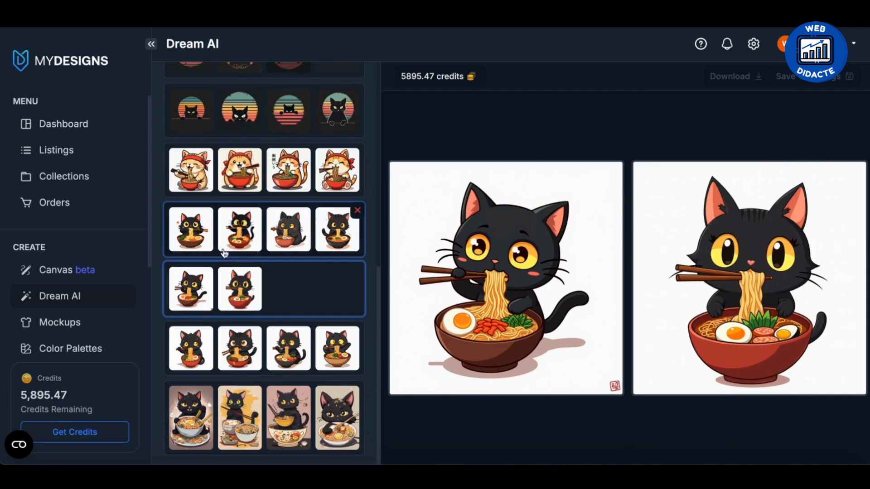
{"action": "left_click", "coordinate": [207, 246]}
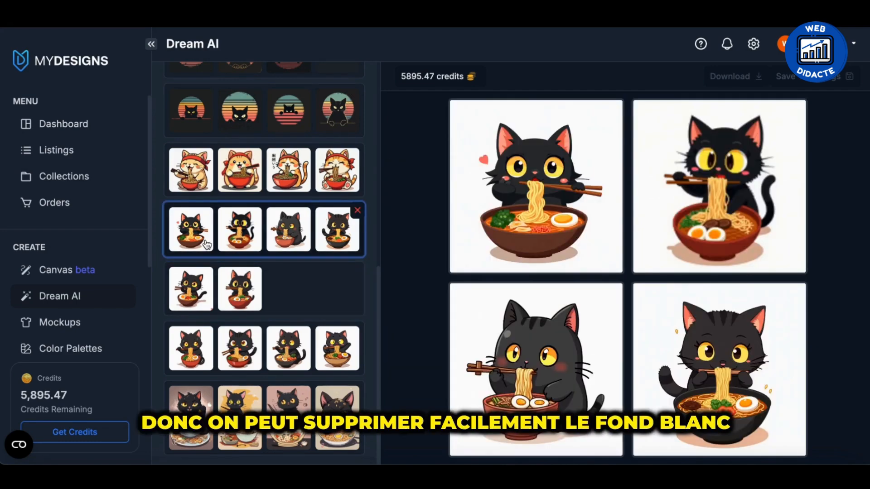
{"action": "left_click", "coordinate": [204, 291]}
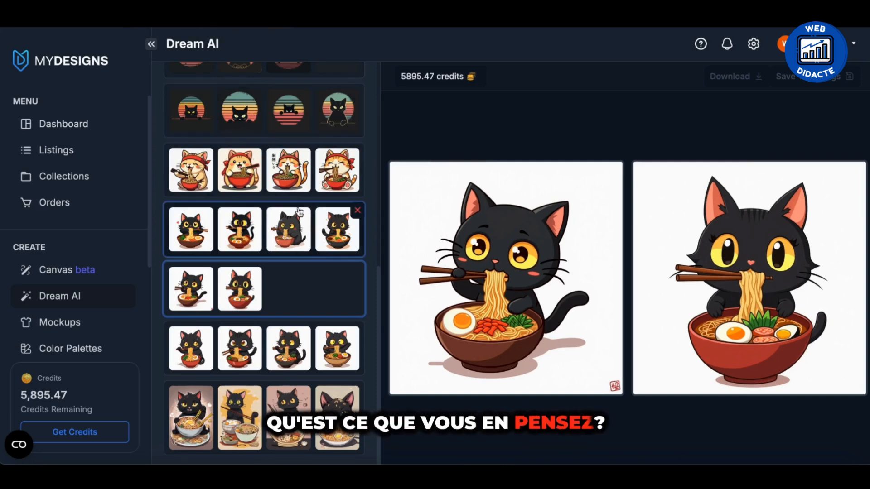
View the image set of the beige cat with a red headband and examine its FLUX.1 [pro] prompt and settings.
{"action": "scroll", "coordinate": [328, 287], "scroll_direction": "up", "scroll_amount": 1}
{"action": "left_click", "coordinate": [203, 186]}
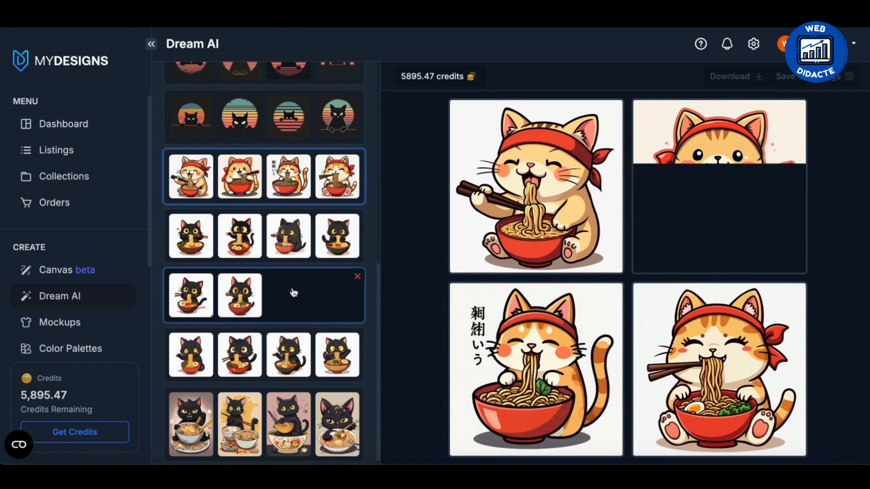
{"action": "scroll", "coordinate": [293, 292], "scroll_direction": "up", "scroll_amount": 10}
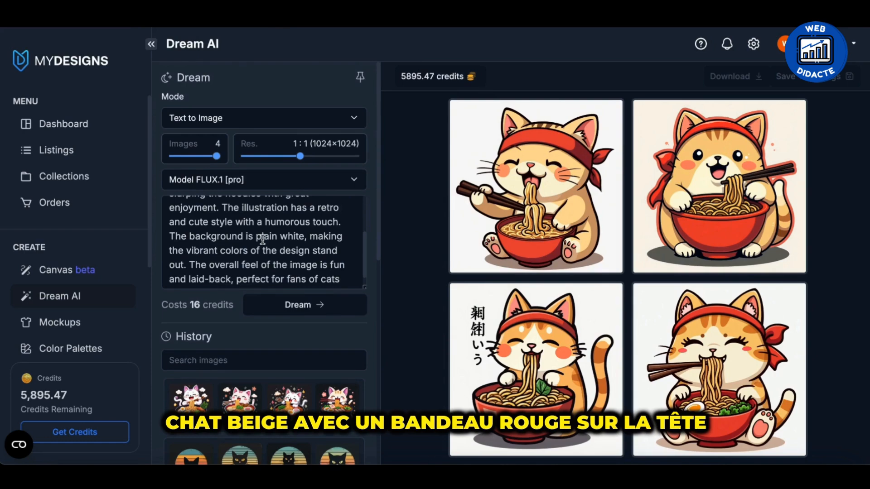
{"action": "scroll", "coordinate": [262, 239], "scroll_direction": "down", "scroll_amount": 8}
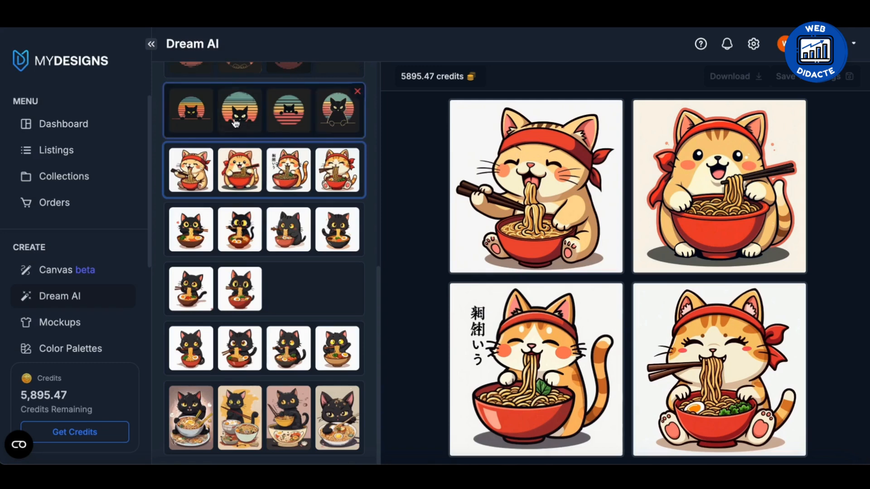
{"action": "scroll", "coordinate": [196, 201], "scroll_direction": "up", "scroll_amount": 3}
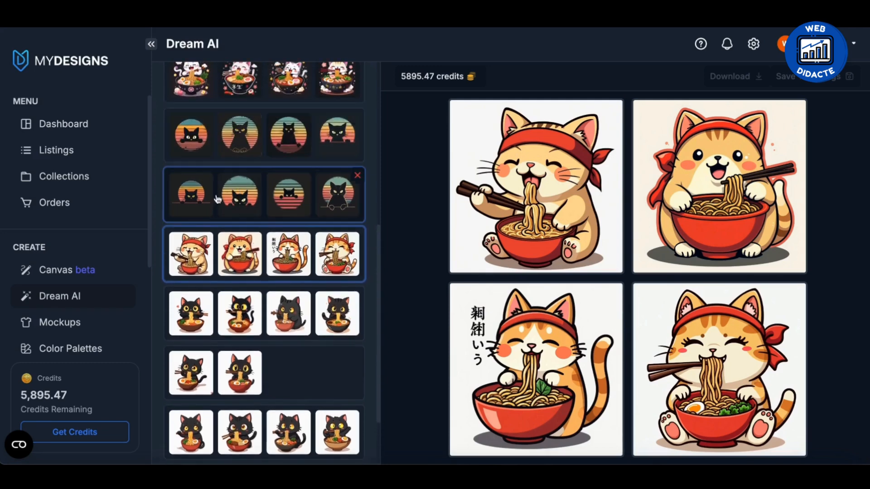
View the two retro sunset black cat sets and the white kawaii cat ramen set from the generation history.
{"action": "left_click", "coordinate": [199, 200]}
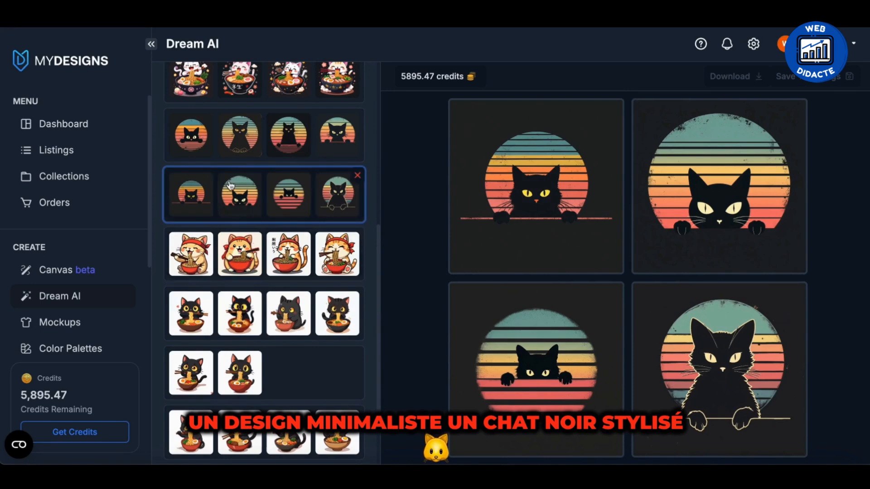
{"action": "left_click", "coordinate": [197, 138]}
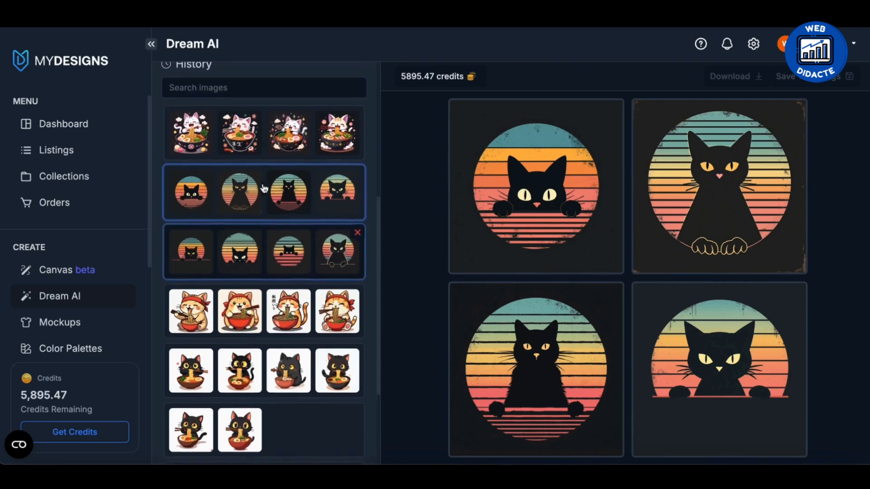
{"action": "left_click", "coordinate": [204, 158]}
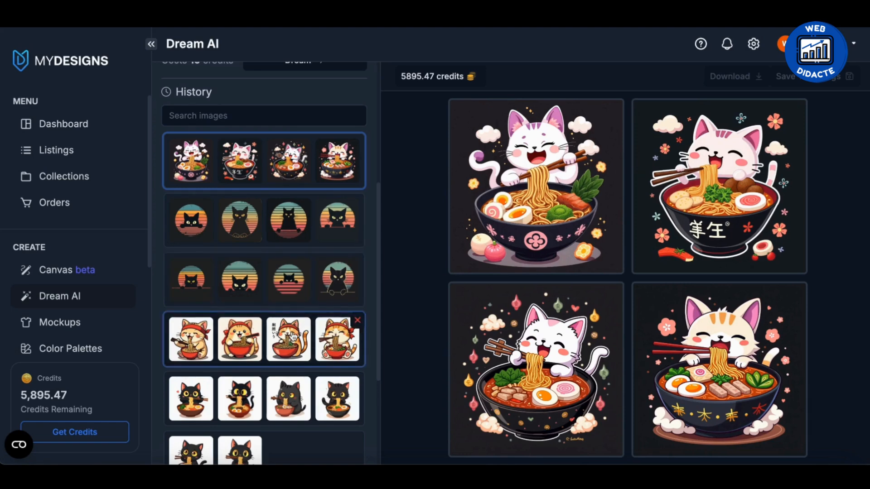
Save the black cat ramen image with the small red heart, upscaled, as a new listing in the Digital Design Video collection.
{"action": "scroll", "coordinate": [293, 337], "scroll_direction": "down", "scroll_amount": 4}
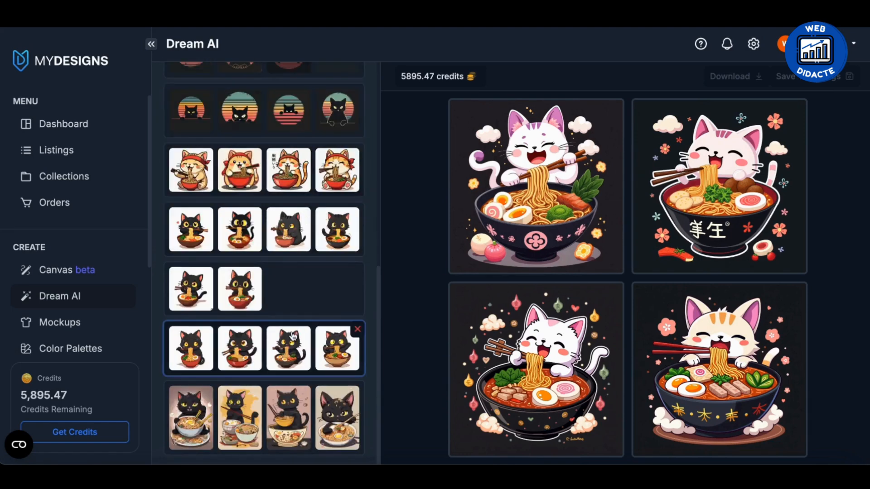
{"action": "left_click", "coordinate": [206, 362]}
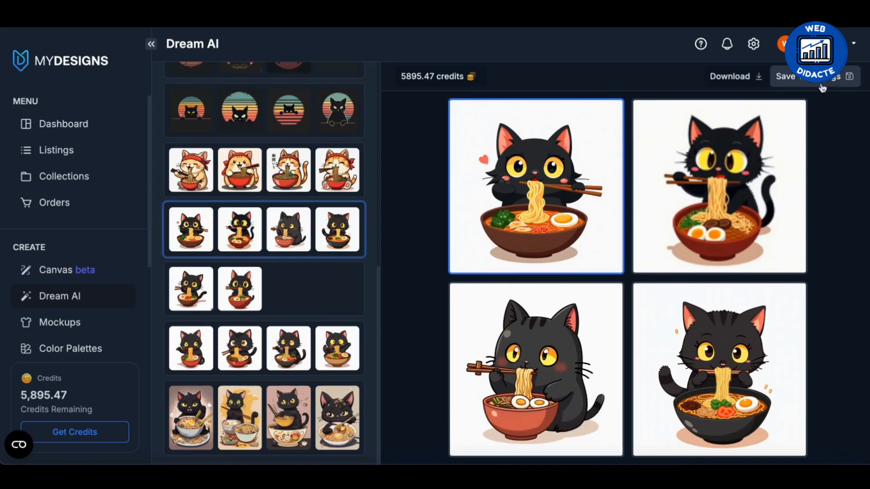
{"action": "left_click", "coordinate": [835, 77]}
{"action": "left_click", "coordinate": [398, 123]}
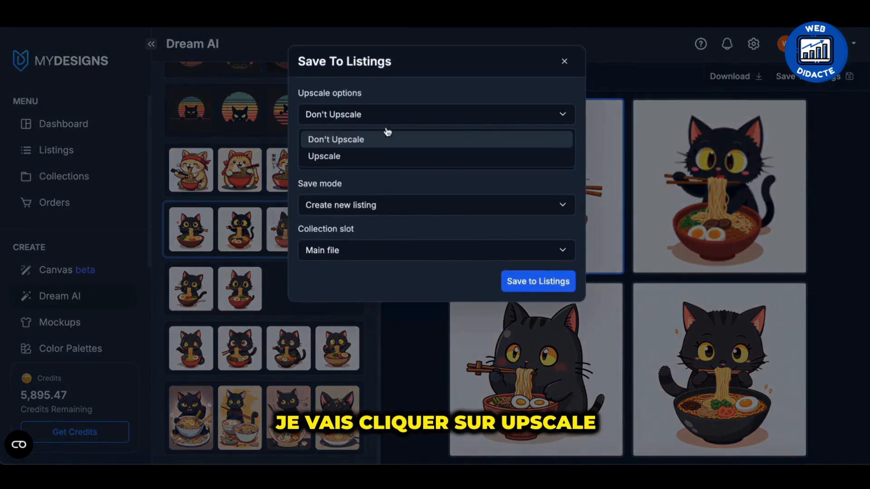
{"action": "left_click", "coordinate": [368, 157]}
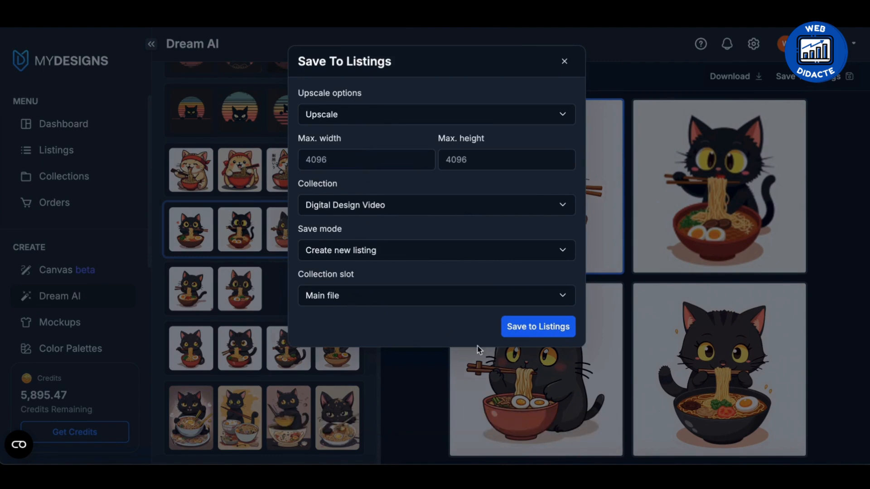
{"action": "left_click", "coordinate": [538, 324]}
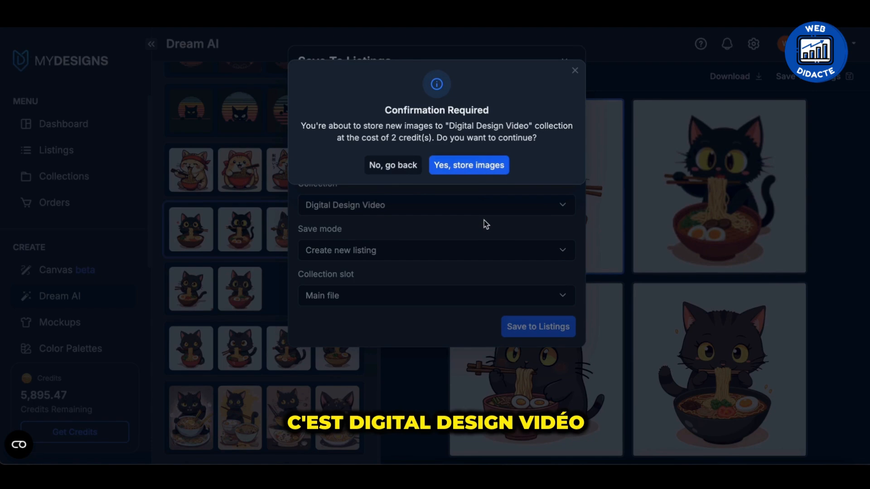
{"action": "left_click", "coordinate": [471, 173]}
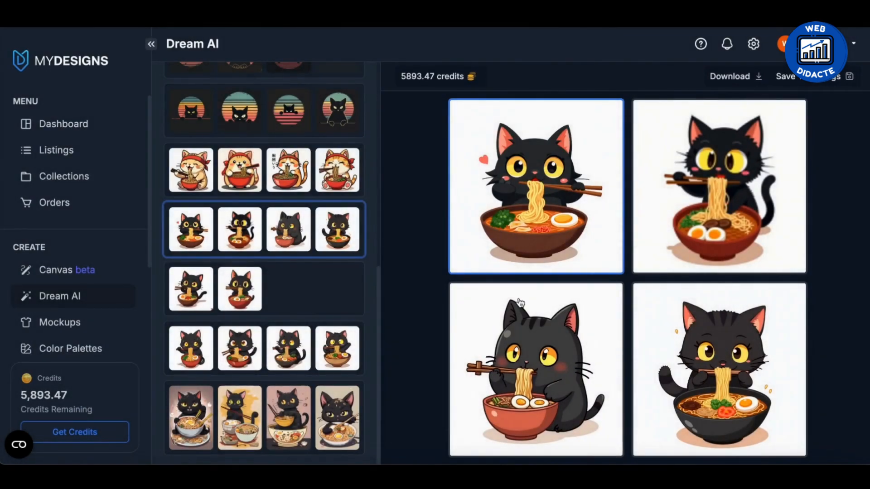
Save the fourth red-headband cat image, upscaled, as a new listing in the Digital Design Video collection.
{"action": "mouse_move", "coordinate": [329, 277]}
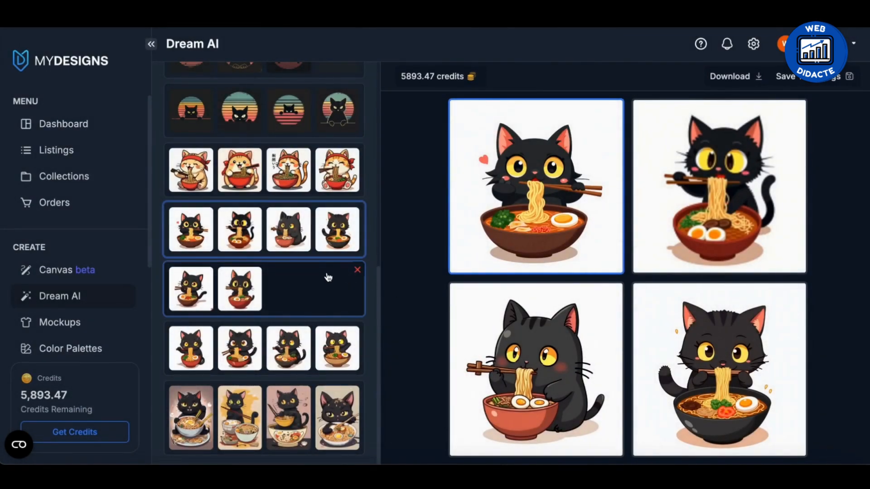
{"action": "left_click", "coordinate": [274, 194]}
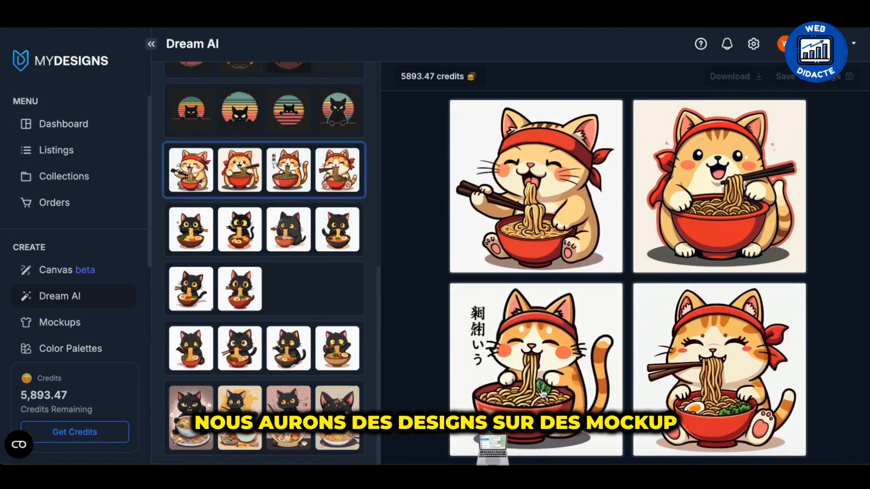
{"action": "left_click", "coordinate": [705, 369]}
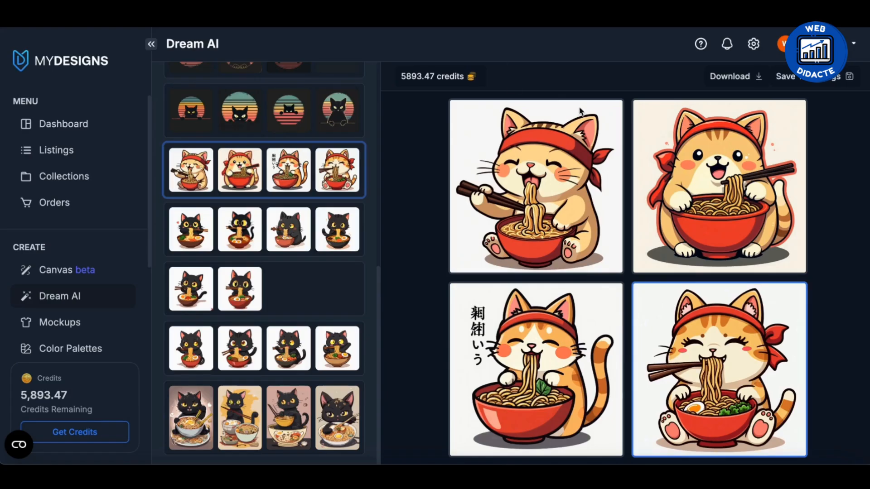
{"action": "left_click", "coordinate": [847, 78]}
{"action": "left_click", "coordinate": [386, 114]}
{"action": "left_click", "coordinate": [386, 156]}
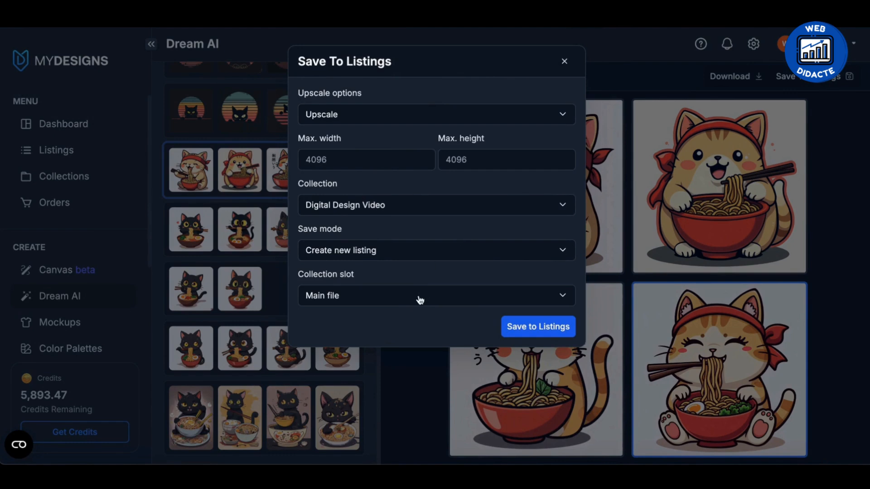
{"action": "left_click", "coordinate": [548, 327]}
{"action": "left_click", "coordinate": [476, 166]}
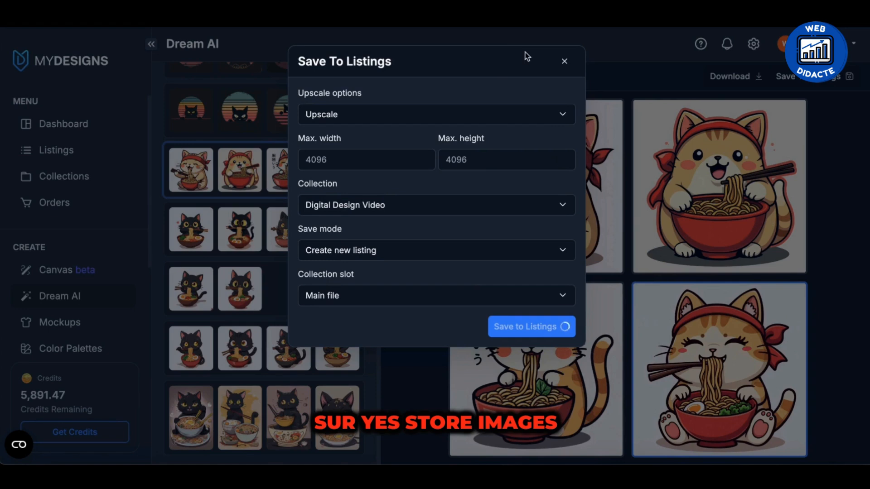
Save the outlined black cat on a retro sunset, upscaled, as a new listing in the Digital Design Video collection.
{"action": "scroll", "coordinate": [324, 222], "scroll_direction": "up", "scroll_amount": 5}
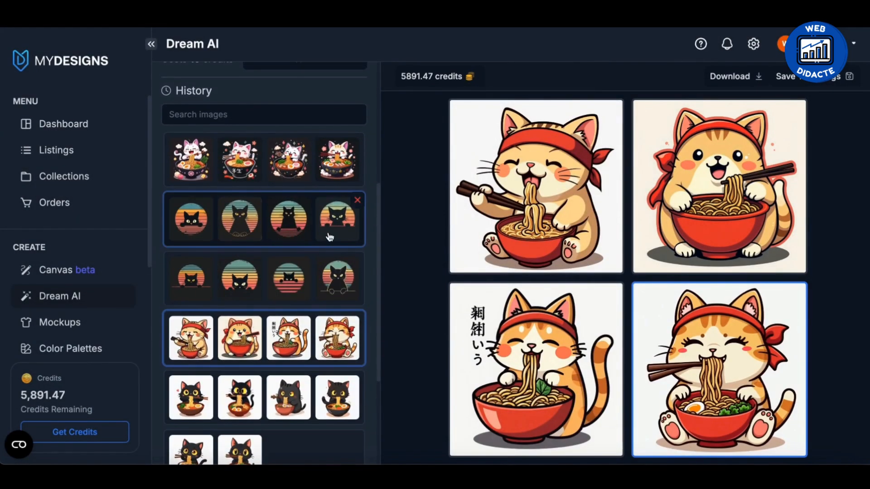
{"action": "left_click", "coordinate": [338, 283]}
{"action": "left_click", "coordinate": [718, 369]}
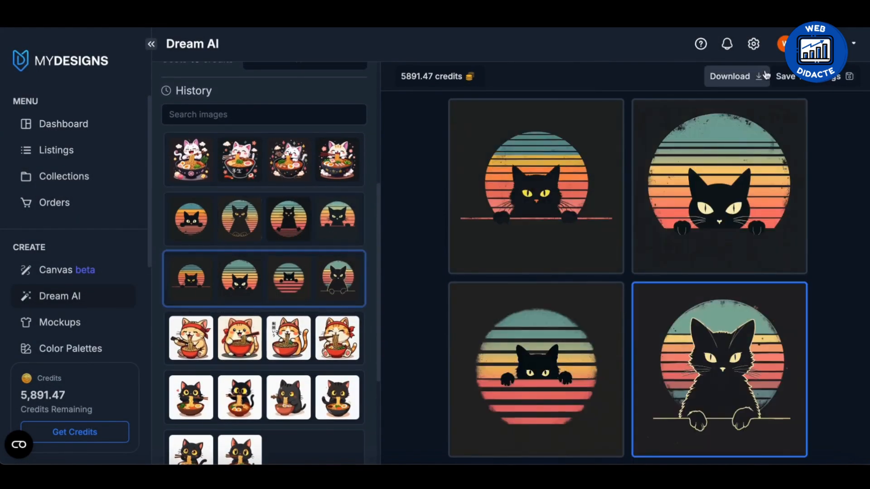
{"action": "left_click", "coordinate": [784, 76]}
{"action": "left_click", "coordinate": [431, 114]}
{"action": "left_click", "coordinate": [399, 155]}
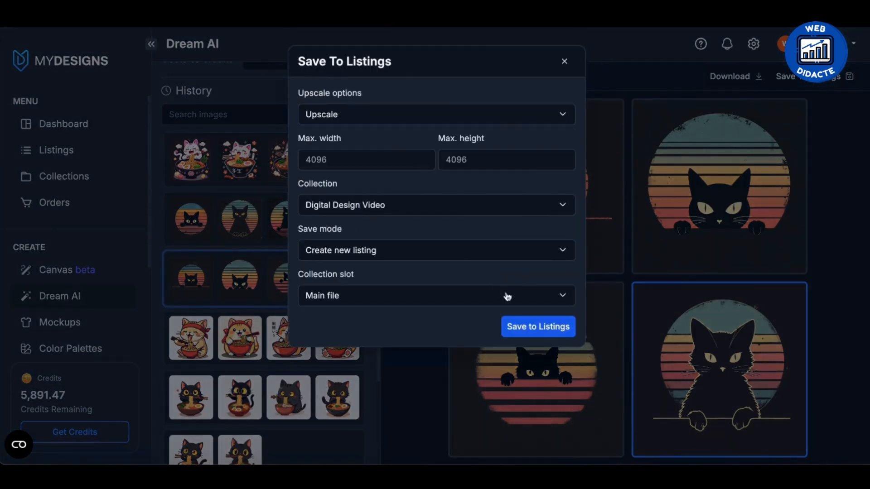
{"action": "left_click", "coordinate": [528, 326]}
{"action": "left_click", "coordinate": [467, 165]}
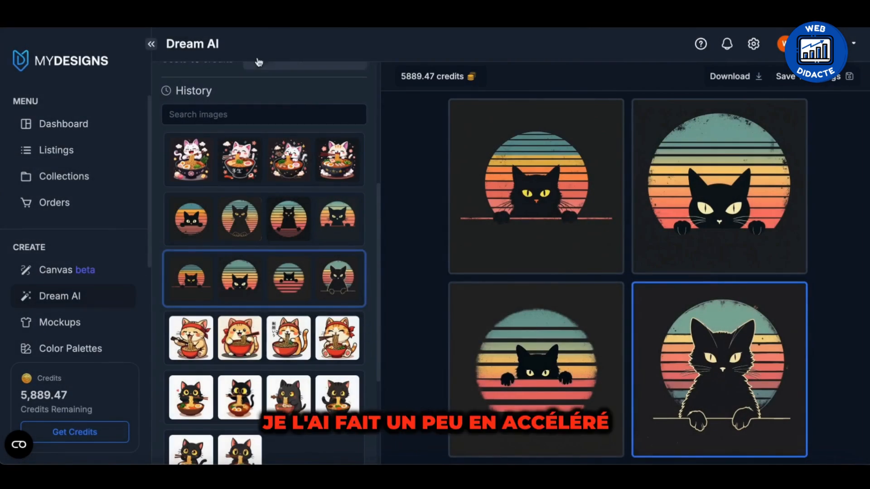
Save the kawaii ramen cat with orange head stripes, upscaled, as a new listing in the Digital Design Video collection.
{"action": "left_click", "coordinate": [358, 173]}
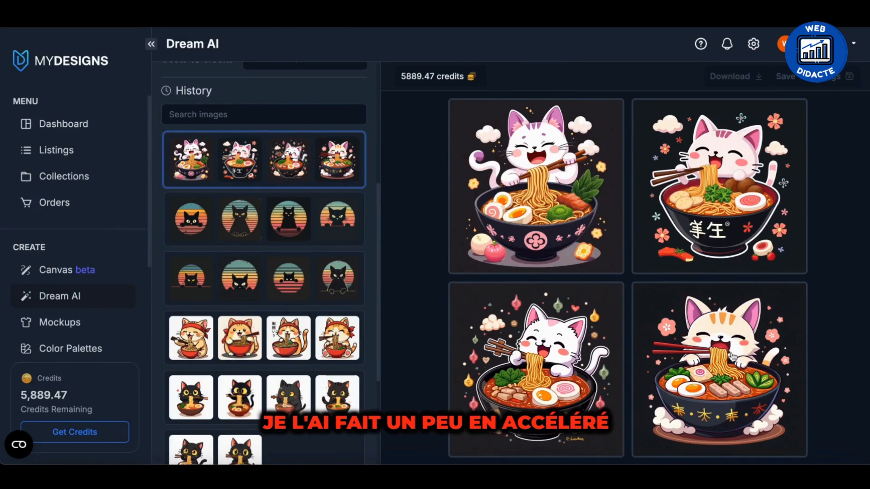
{"action": "left_click", "coordinate": [719, 369]}
{"action": "left_click", "coordinate": [787, 76]}
{"action": "left_click", "coordinate": [493, 113]}
{"action": "left_click", "coordinate": [421, 155]}
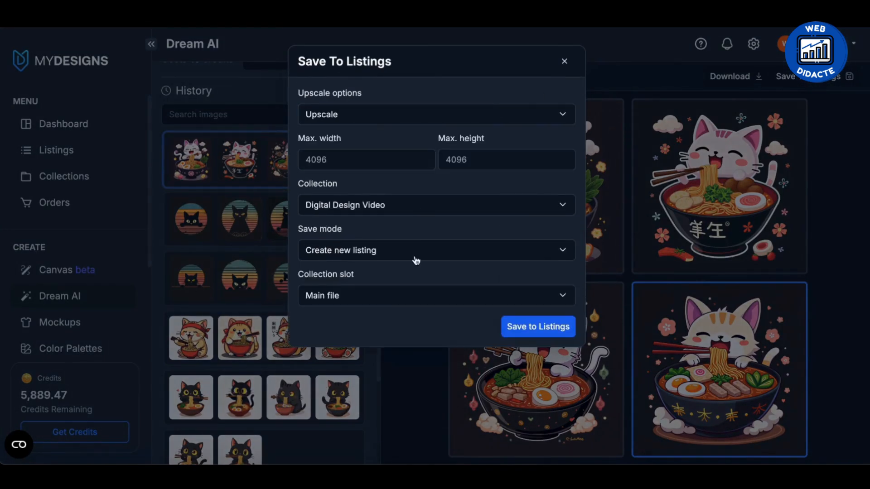
{"action": "left_click", "coordinate": [519, 326]}
{"action": "left_click", "coordinate": [482, 171]}
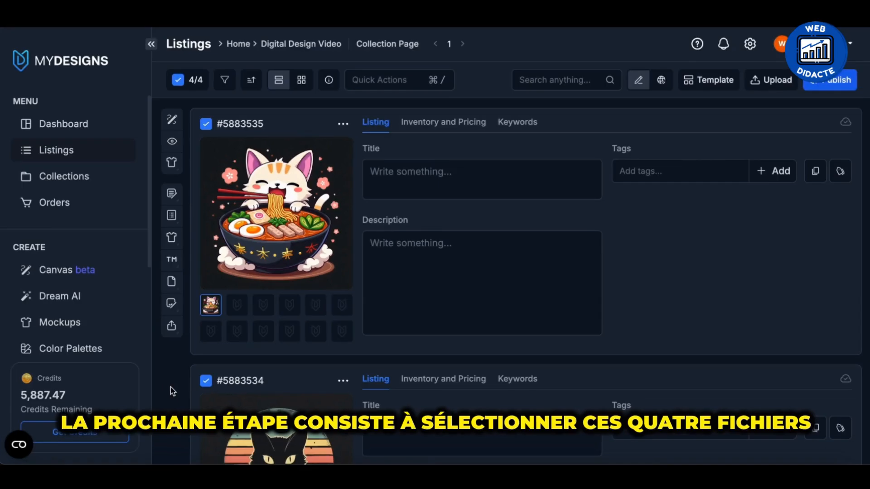
Select all four listings in the Digital Design Video collection and open them in Canvas.
{"action": "scroll", "coordinate": [171, 386], "scroll_direction": "down", "scroll_amount": 8}
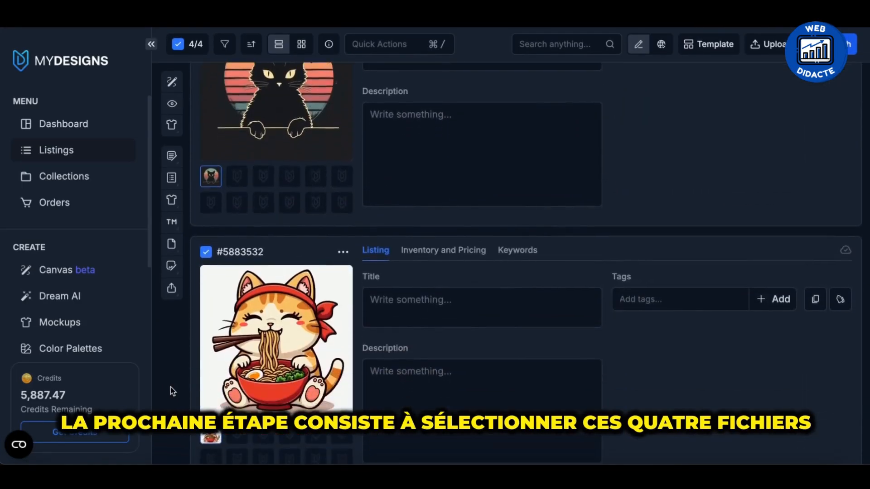
{"action": "scroll", "coordinate": [171, 387], "scroll_direction": "up", "scroll_amount": 10}
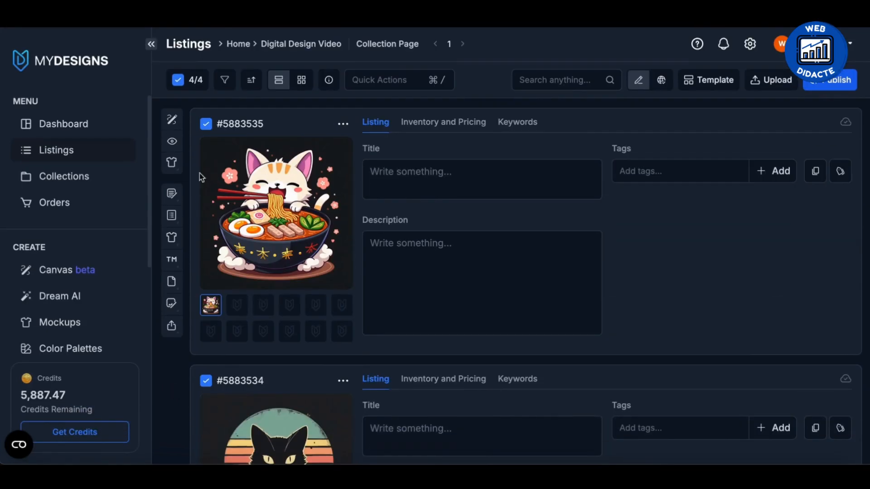
{"action": "left_click", "coordinate": [175, 81]}
{"action": "left_click", "coordinate": [176, 80]}
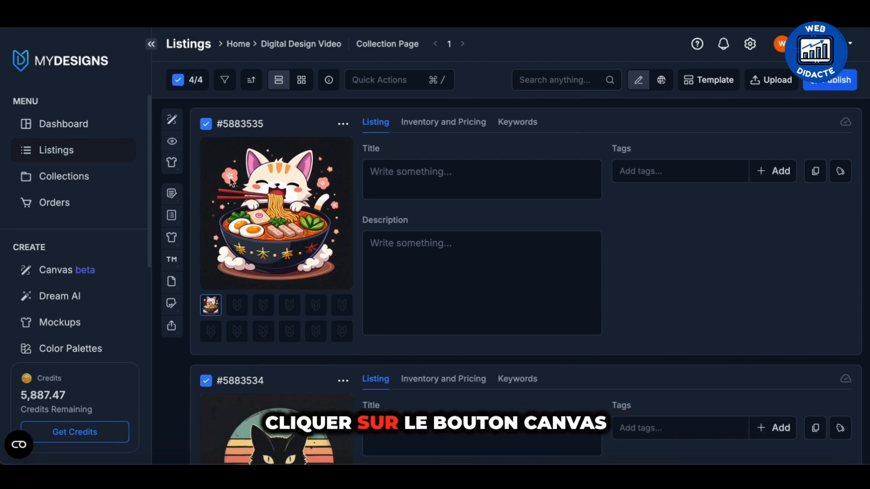
{"action": "left_click", "coordinate": [175, 124]}
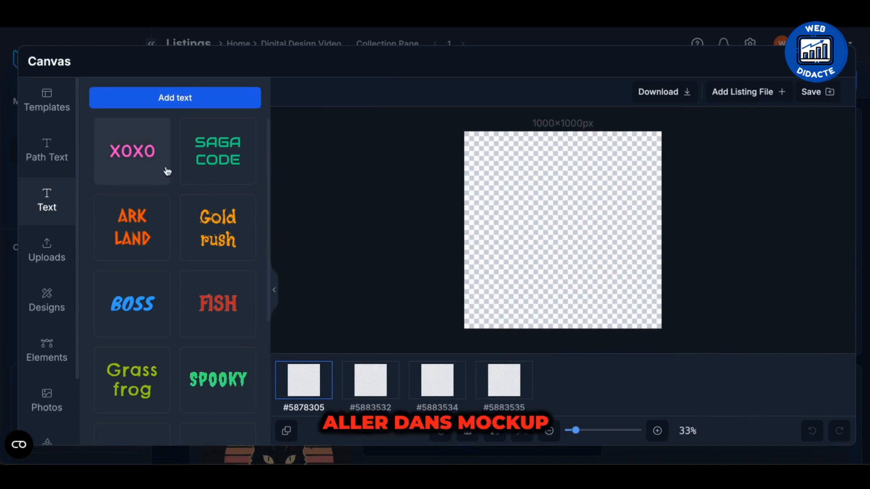
Create a custom canvas template with a width and height of 4096 pixels.
{"action": "left_click", "coordinate": [57, 104]}
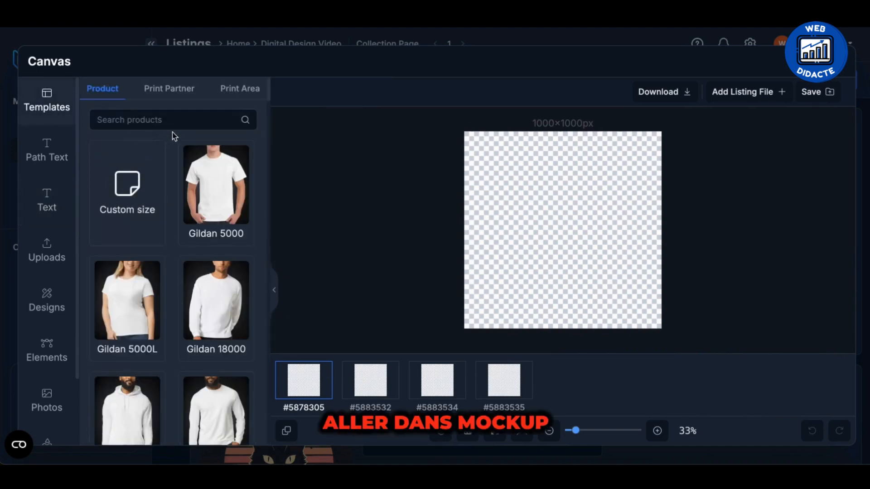
{"action": "left_click", "coordinate": [136, 194]}
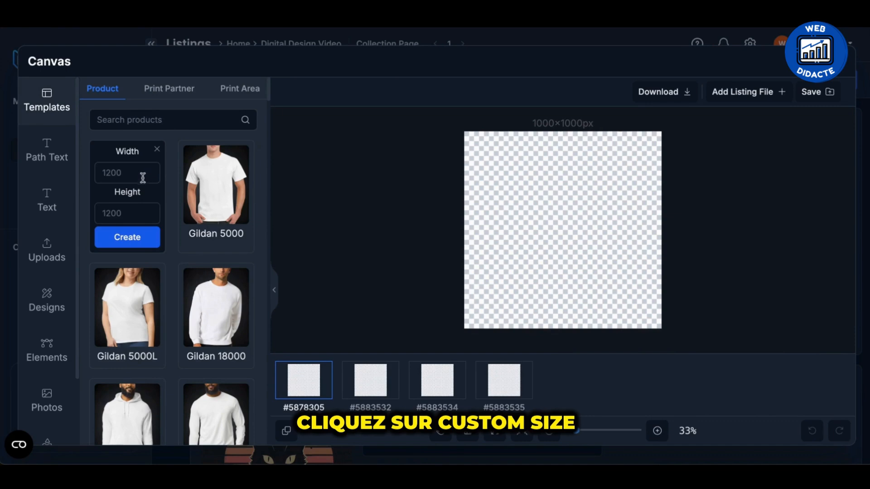
{"action": "left_click", "coordinate": [143, 175]}
{"action": "type", "text": "4"}
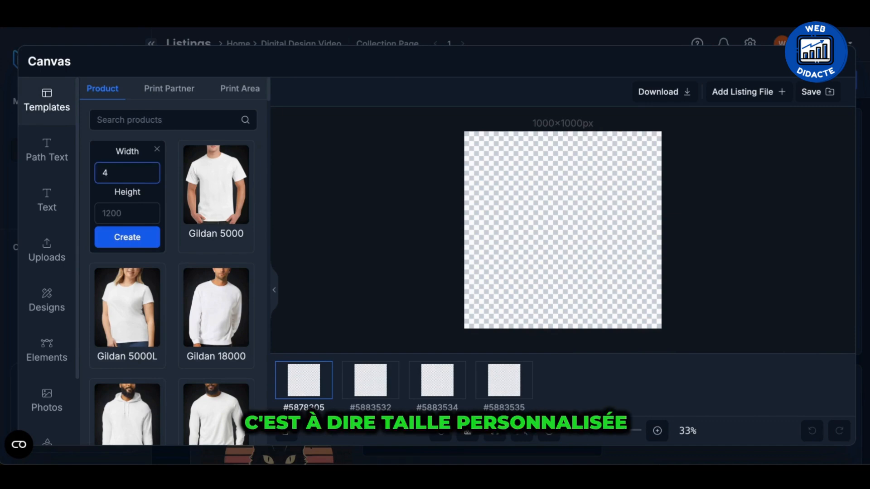
{"action": "type", "text": "096"}
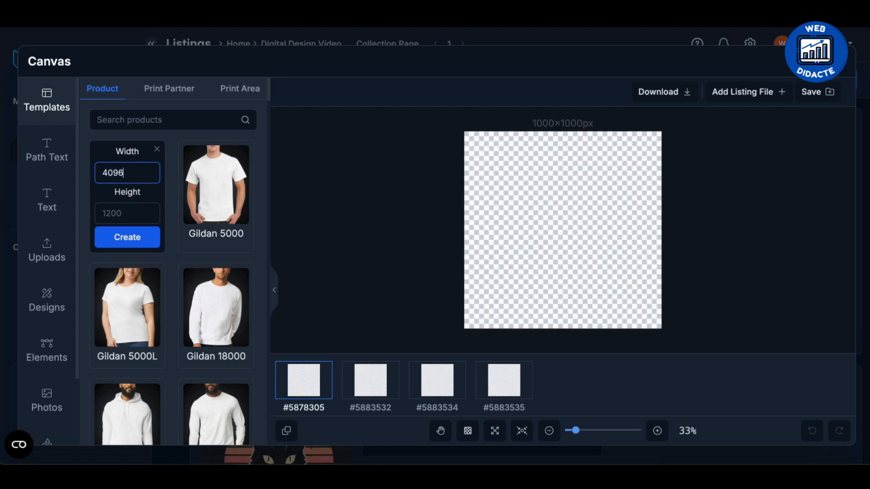
{"action": "double_click", "coordinate": [117, 177]}
{"action": "left_click", "coordinate": [128, 212]}
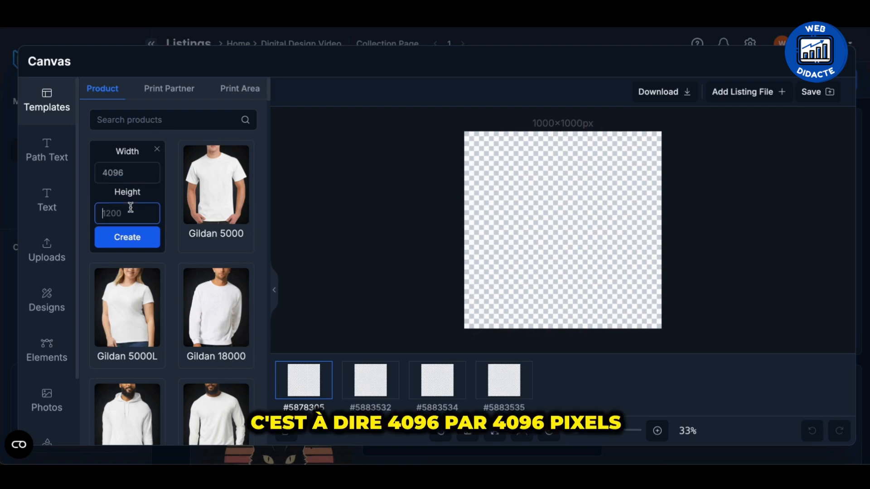
{"action": "type", "text": "4096"}
{"action": "left_click", "coordinate": [137, 244]}
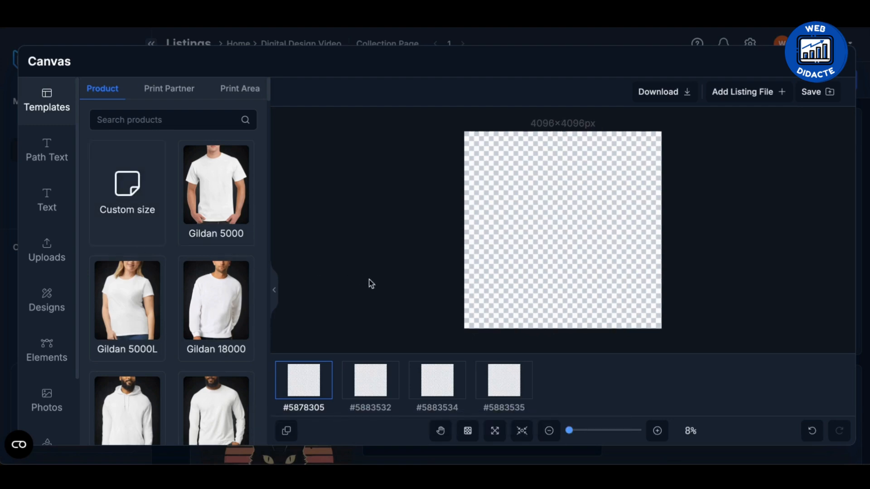
Add the main listing file to the canvases of all four listings at once.
{"action": "left_click", "coordinate": [602, 256]}
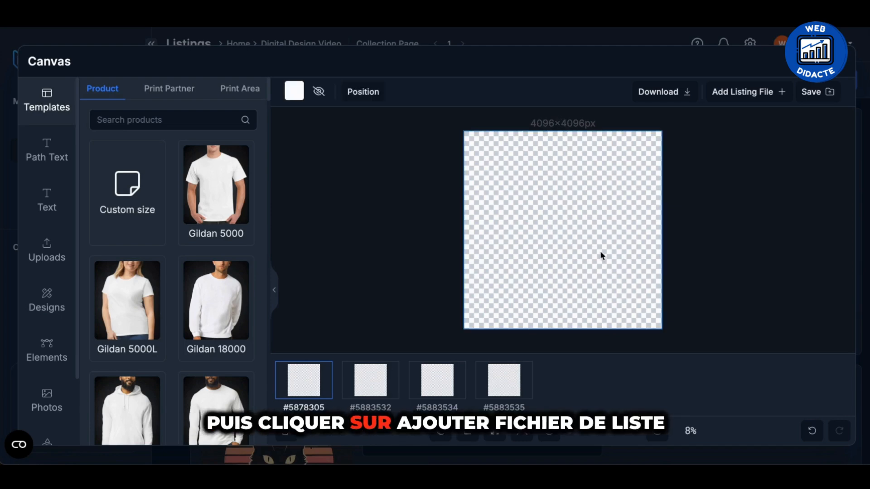
{"action": "left_click", "coordinate": [778, 94]}
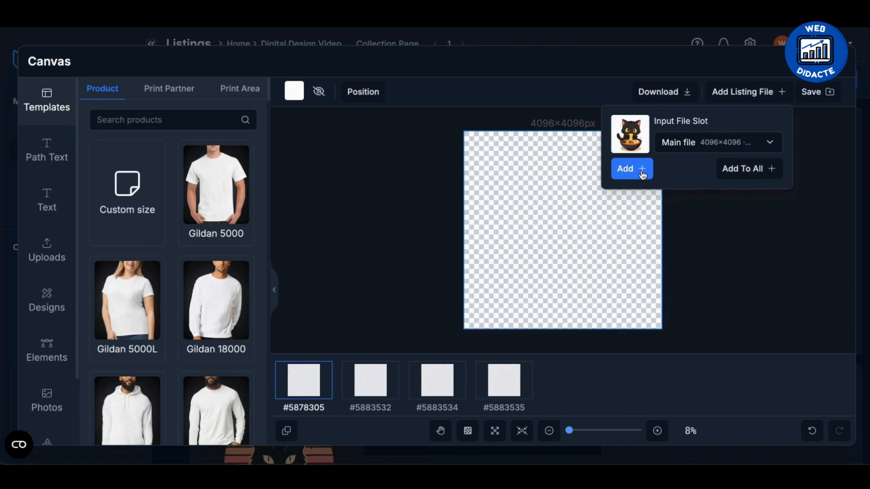
{"action": "left_click", "coordinate": [731, 171]}
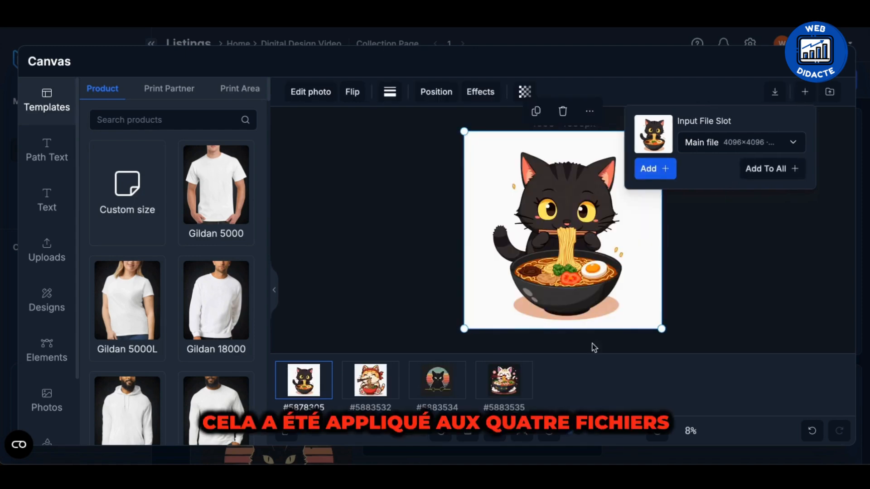
Look through the canvases of the four listings to check the design placed on each.
{"action": "left_click", "coordinate": [392, 391]}
{"action": "left_click", "coordinate": [431, 394]}
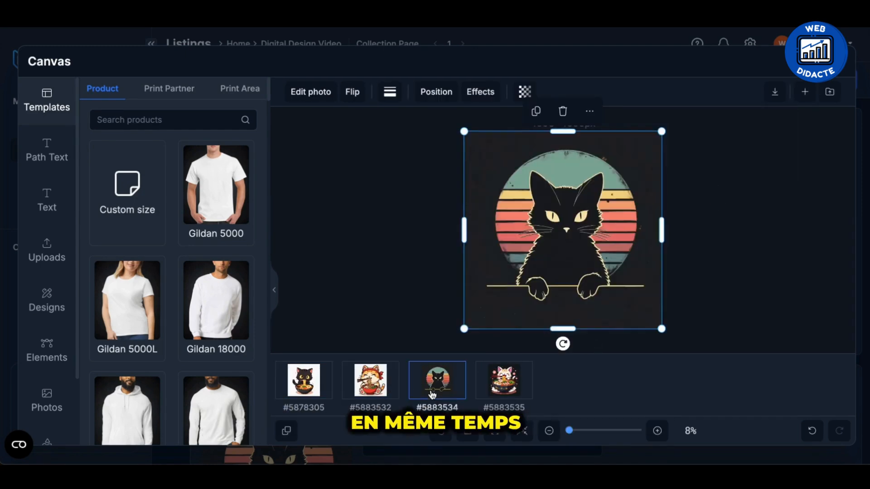
{"action": "left_click", "coordinate": [497, 397]}
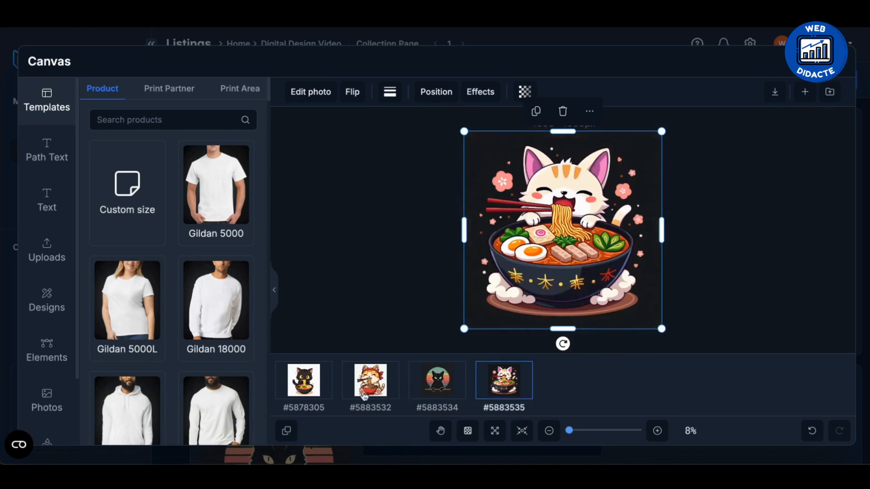
{"action": "left_click", "coordinate": [318, 398]}
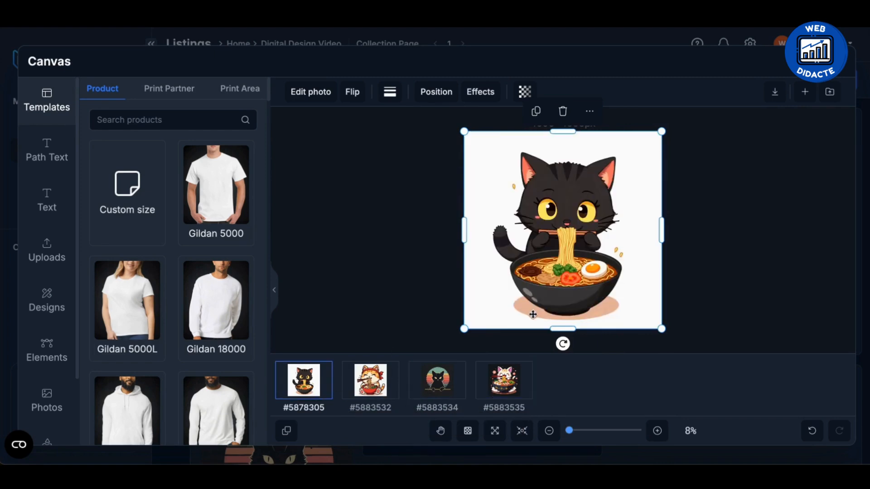
{"action": "left_click", "coordinate": [379, 385]}
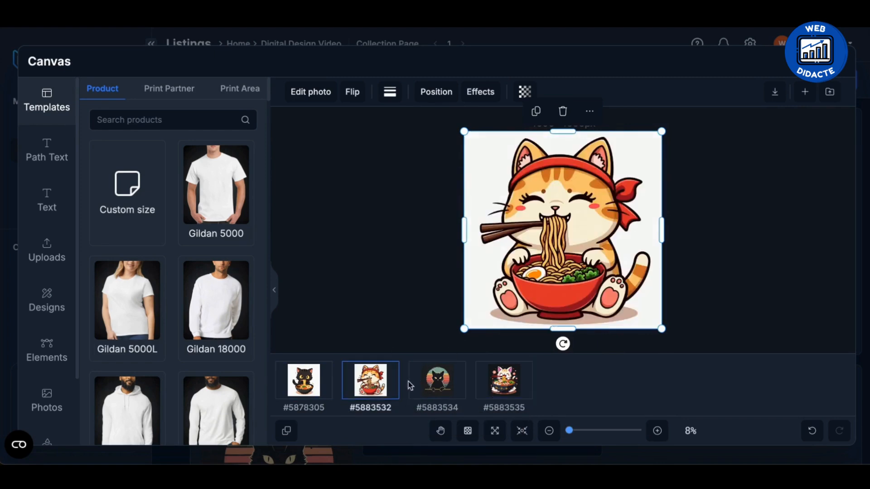
View the retro sunset cat and white ramen cat canvases and return to the black ramen cat canvas.
{"action": "left_click", "coordinate": [425, 387]}
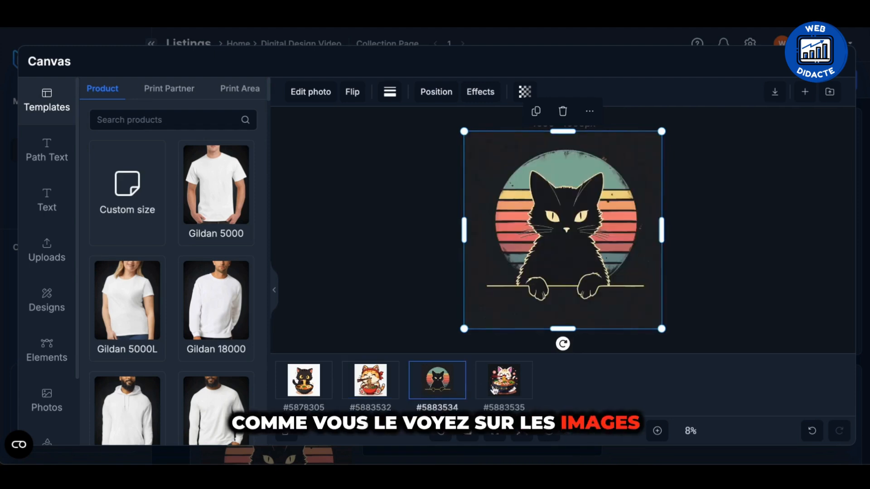
{"action": "left_click", "coordinate": [502, 390]}
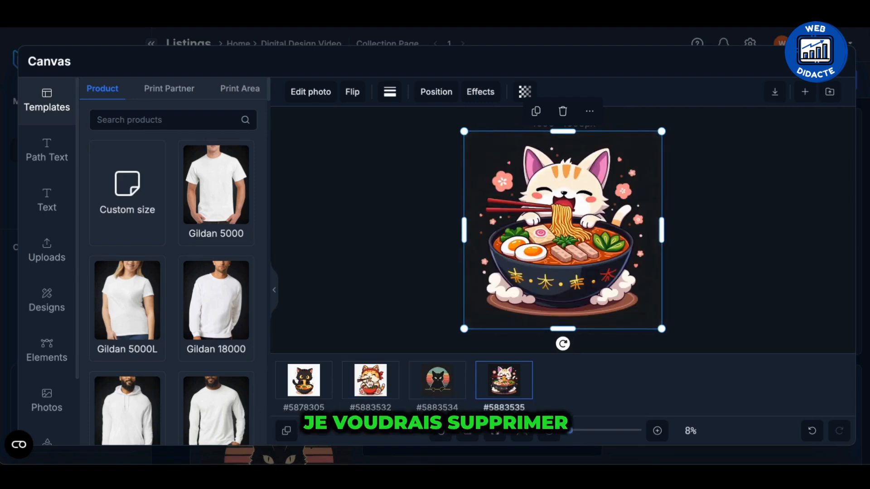
{"action": "left_click", "coordinate": [319, 392]}
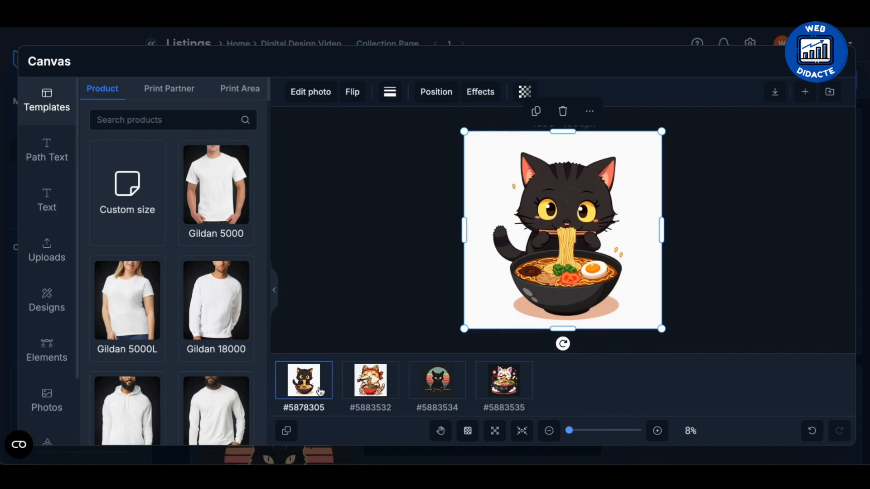
Remove the white background from the black ramen cat design with BG Remover.
{"action": "left_click", "coordinate": [409, 308]}
{"action": "left_click", "coordinate": [475, 261]}
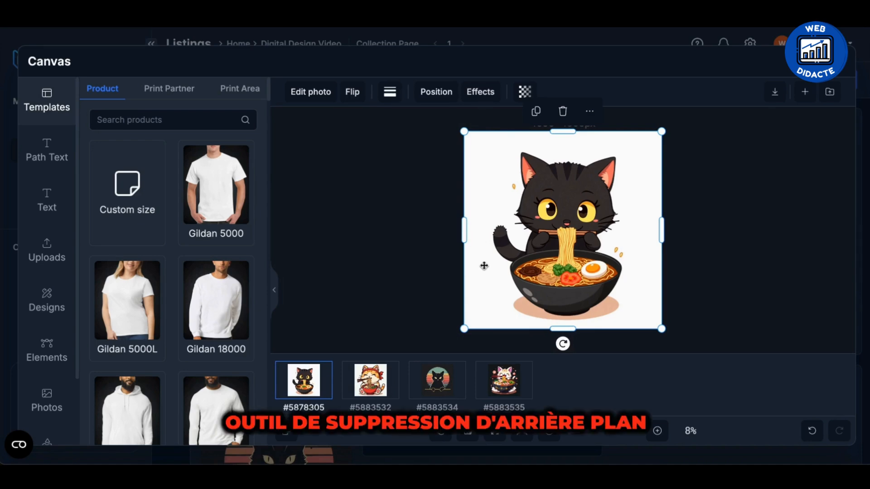
{"action": "left_click", "coordinate": [436, 91]}
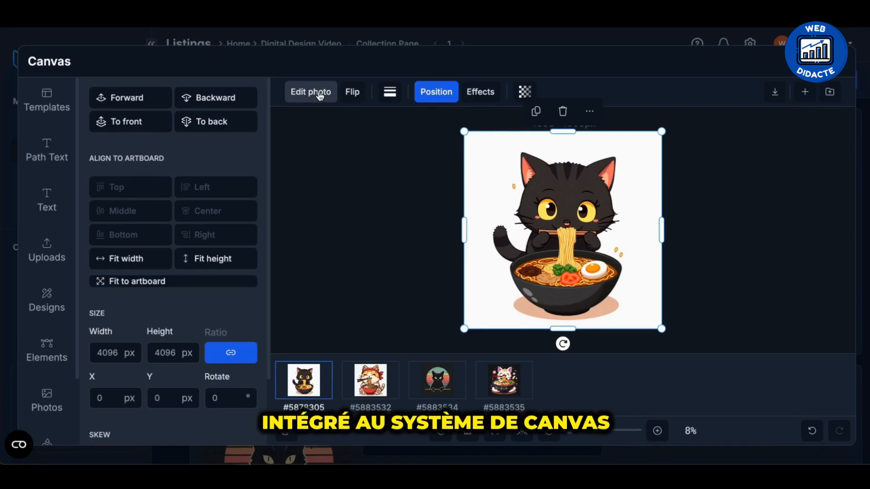
{"action": "left_click", "coordinate": [319, 94]}
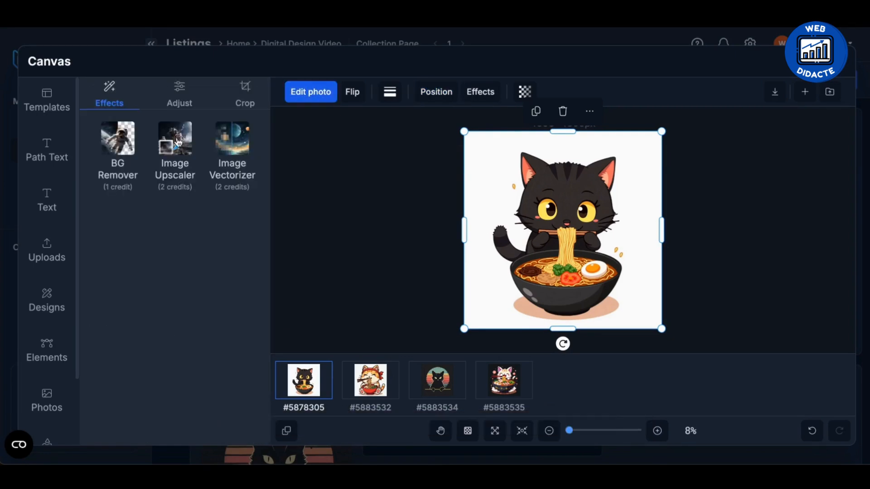
{"action": "left_click", "coordinate": [121, 141]}
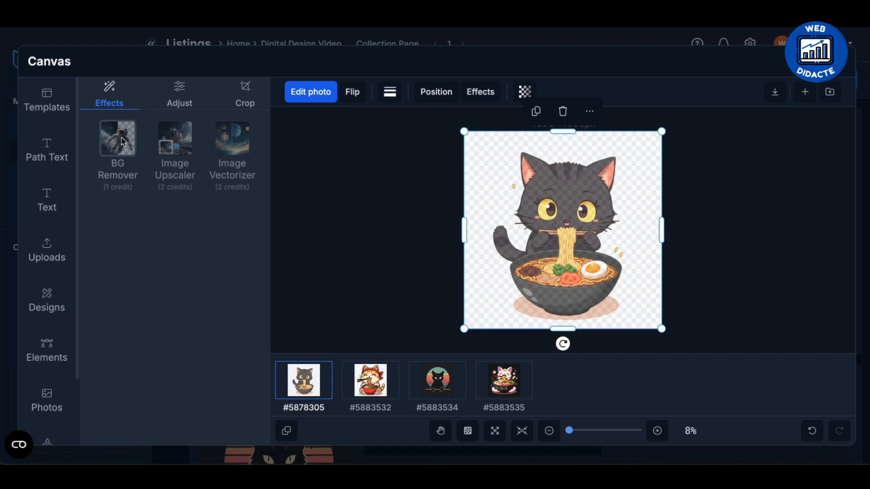
{"action": "left_click", "coordinate": [122, 141]}
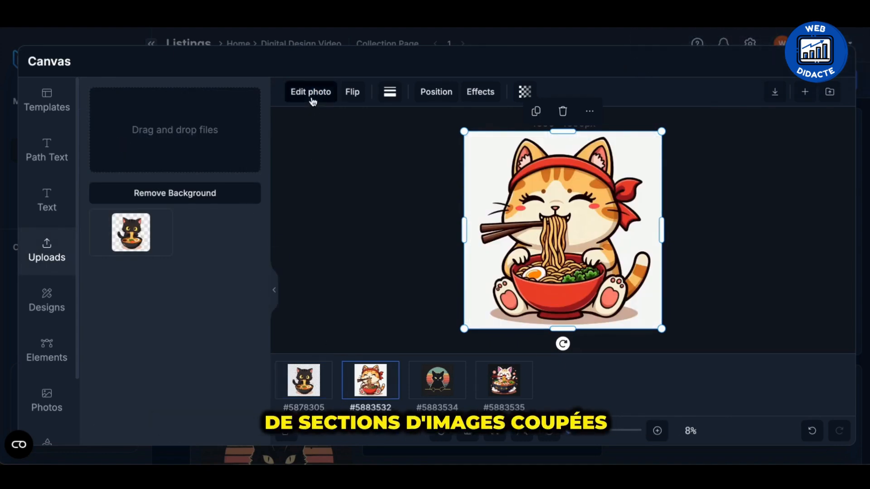
Remove the backgrounds from the orange cat, retro sunset cat and white ramen cat designs with BG Remover.
{"action": "left_click", "coordinate": [311, 92]}
{"action": "left_click", "coordinate": [137, 132]}
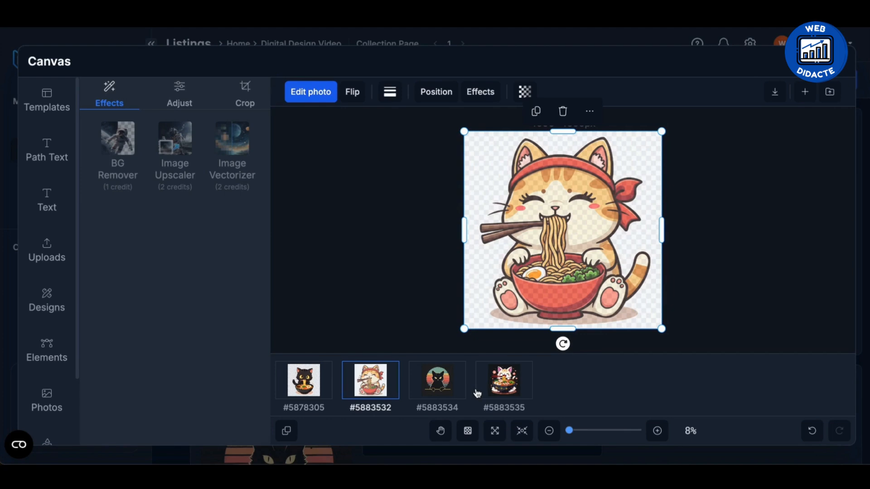
{"action": "left_click", "coordinate": [437, 380]}
{"action": "left_click", "coordinate": [311, 91]}
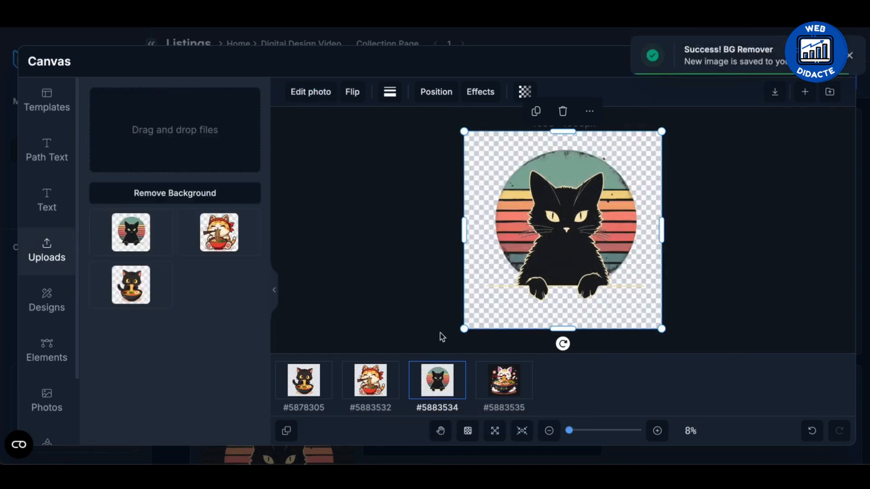
{"action": "left_click", "coordinate": [506, 382]}
{"action": "left_click", "coordinate": [310, 92]}
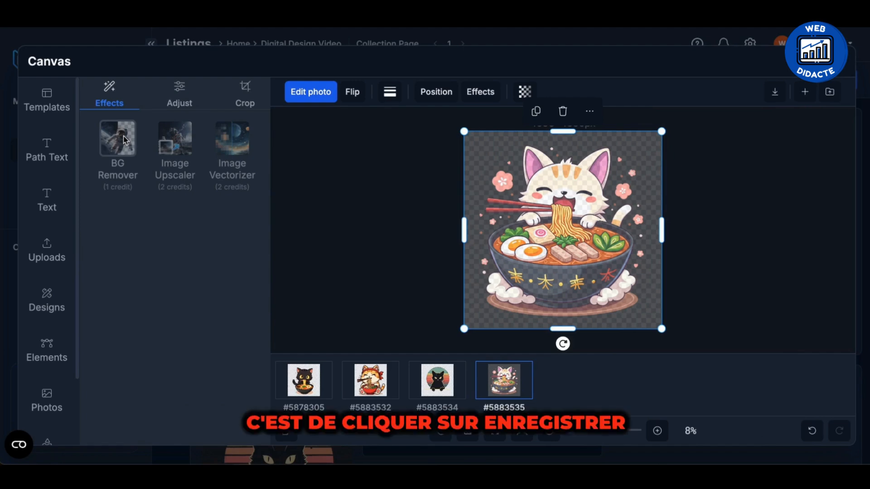
{"action": "left_click", "coordinate": [125, 140]}
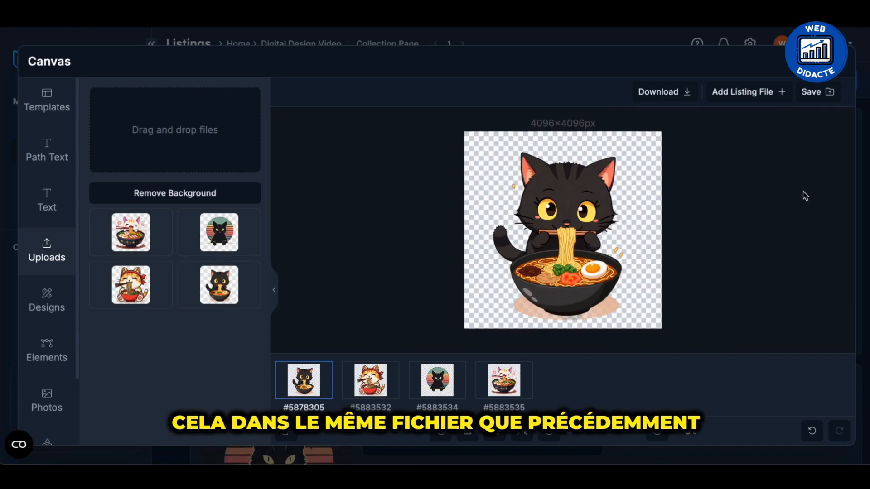
Save all four canvases in SVG format to the Main file output slot, overwriting all existing files.
{"action": "left_click", "coordinate": [814, 95]}
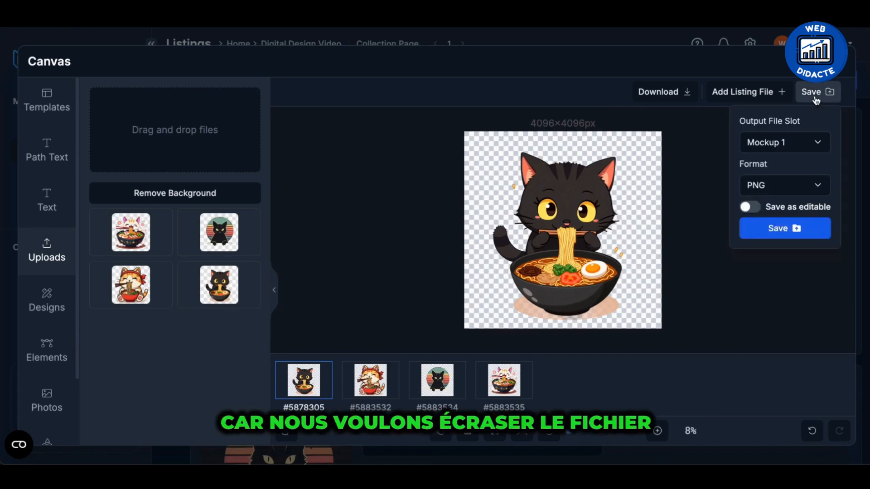
{"action": "left_click", "coordinate": [808, 148]}
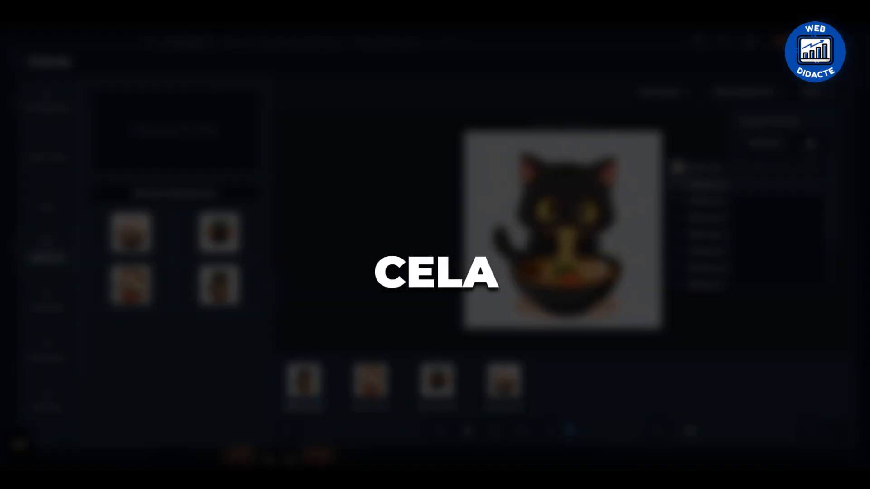
{"action": "left_click", "coordinate": [812, 125]}
{"action": "left_click", "coordinate": [780, 187]}
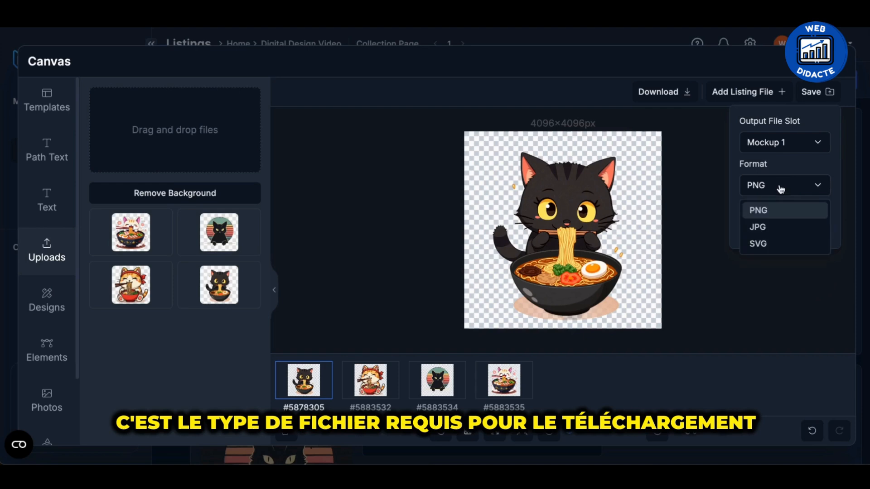
{"action": "left_click", "coordinate": [775, 244]}
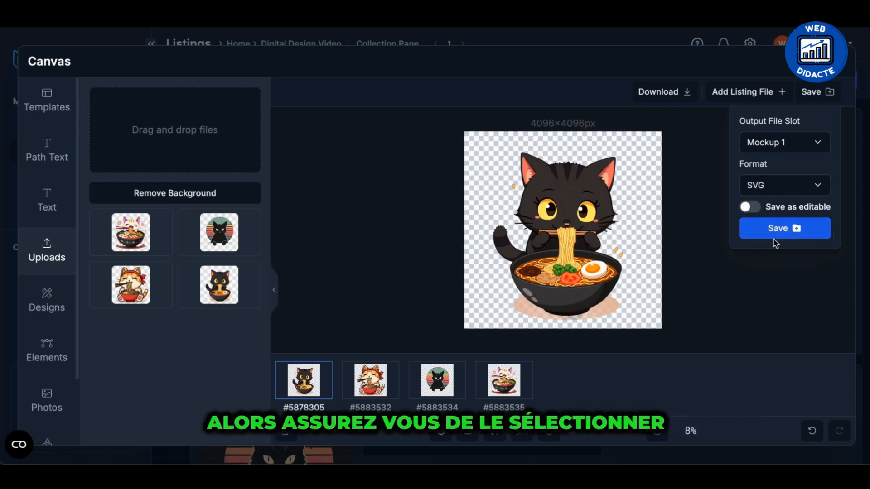
{"action": "left_click", "coordinate": [788, 149]}
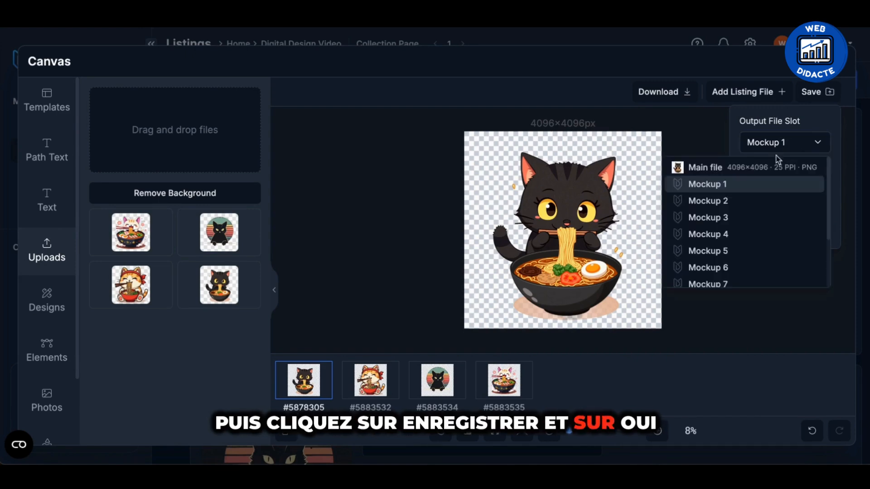
{"action": "left_click", "coordinate": [767, 167]}
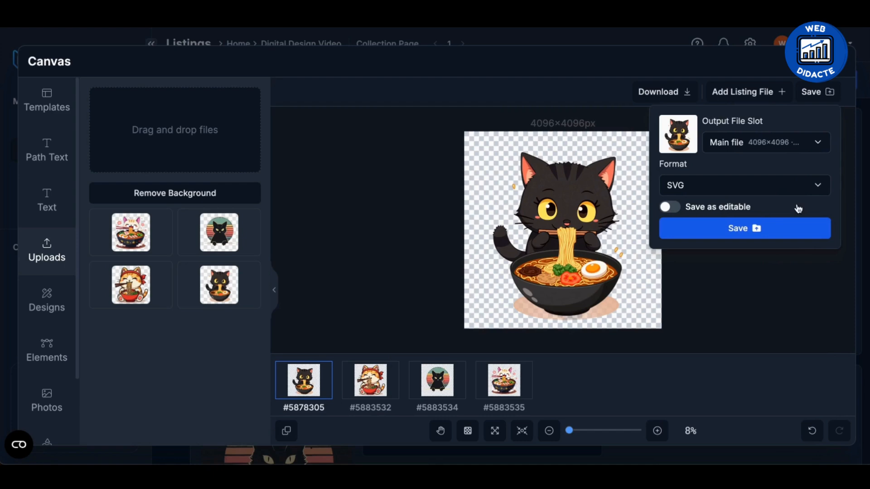
{"action": "left_click", "coordinate": [745, 236]}
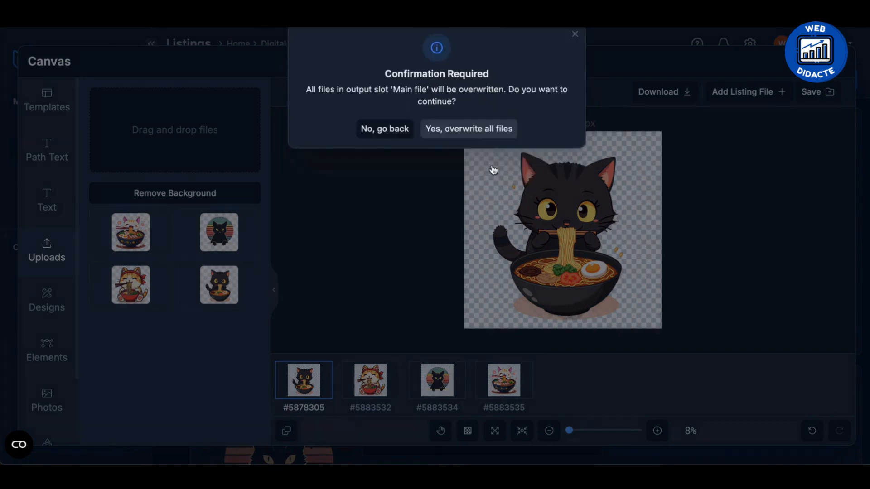
{"action": "left_click", "coordinate": [493, 170]}
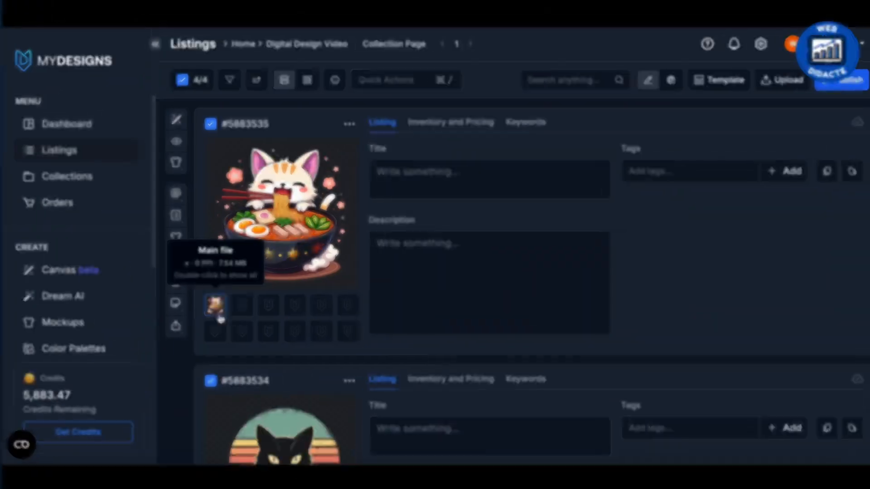
Check the main file's dimensions and resolution on the listings in the Digital Design Video collection.
{"action": "scroll", "coordinate": [214, 308], "scroll_direction": "down", "scroll_amount": 5}
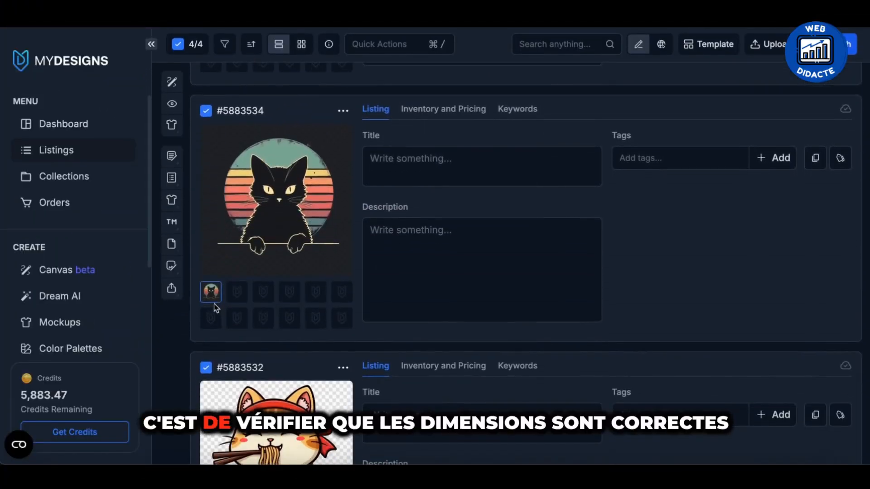
{"action": "scroll", "coordinate": [214, 299], "scroll_direction": "down", "scroll_amount": 5}
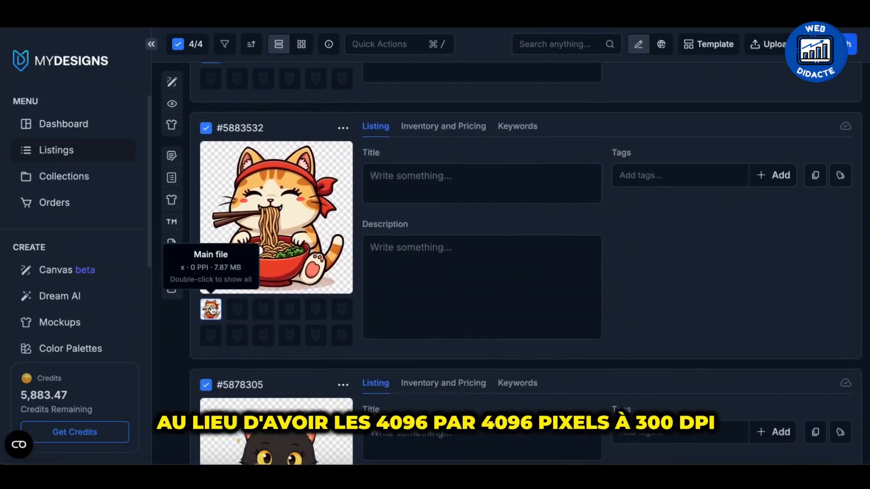
{"action": "scroll", "coordinate": [213, 308], "scroll_direction": "down", "scroll_amount": 3}
{"action": "scroll", "coordinate": [213, 310], "scroll_direction": "down", "scroll_amount": 1}
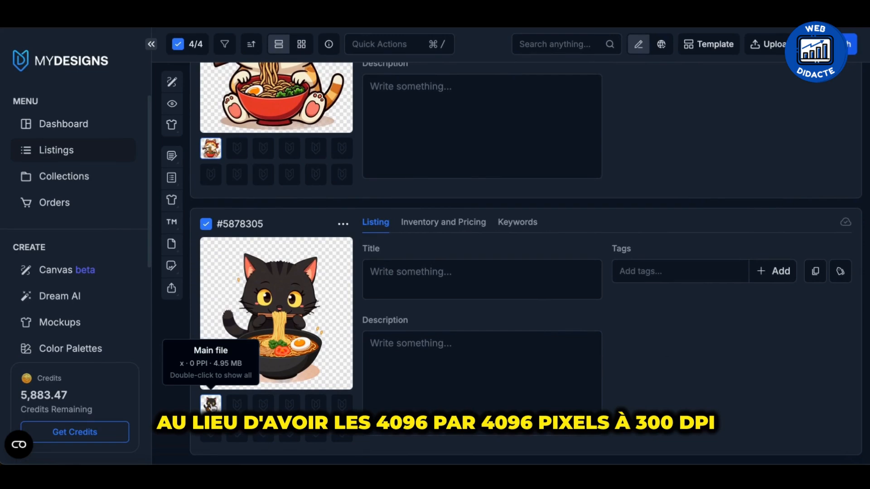
{"action": "scroll", "coordinate": [268, 321], "scroll_direction": "up", "scroll_amount": 12}
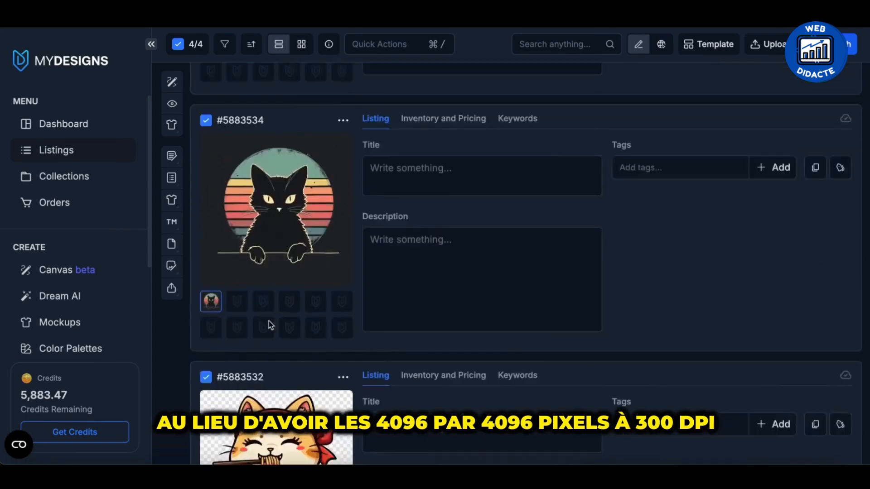
{"action": "scroll", "coordinate": [268, 321], "scroll_direction": "up", "scroll_amount": 2}
{"action": "mouse_move", "coordinate": [215, 306]}
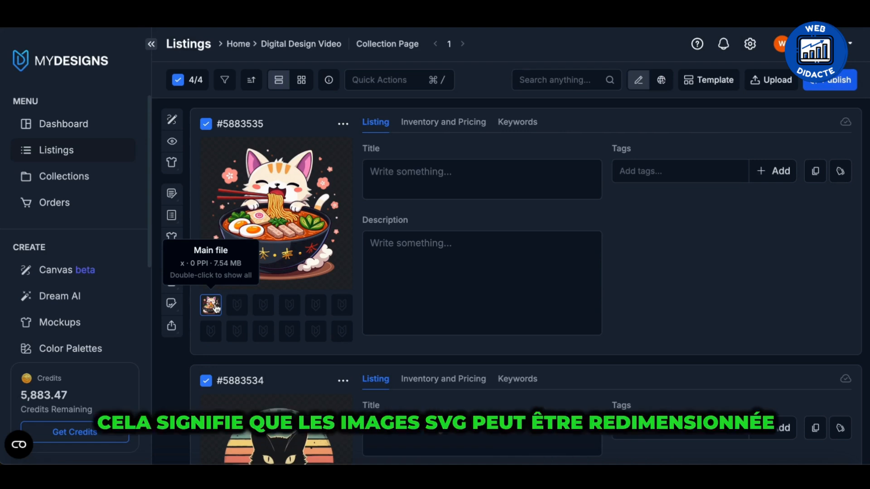
Review the saved background-free designs across all four listings in the collection.
{"action": "scroll", "coordinate": [297, 237], "scroll_direction": "down", "scroll_amount": 9}
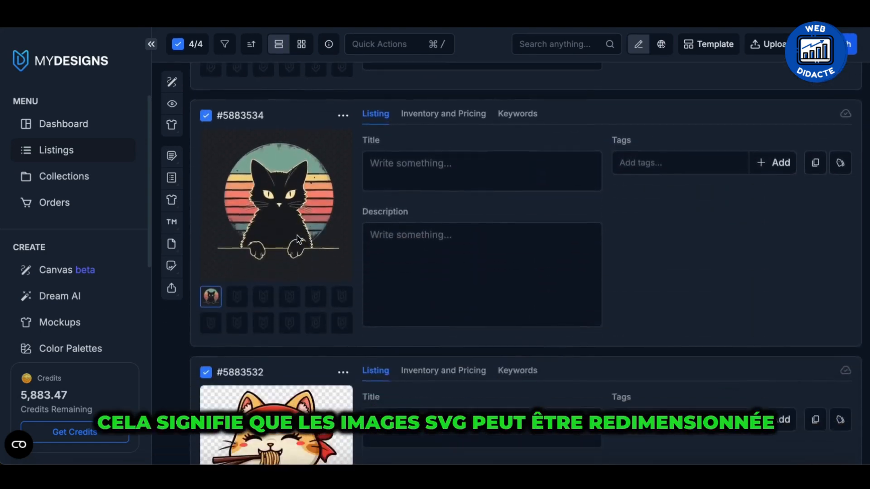
{"action": "scroll", "coordinate": [297, 238], "scroll_direction": "down", "scroll_amount": 6}
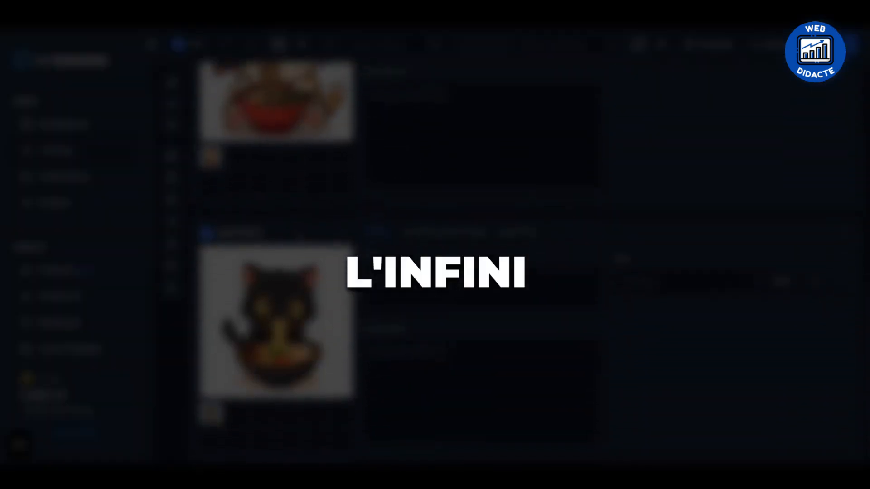
{"action": "scroll", "coordinate": [297, 238], "scroll_direction": "up", "scroll_amount": 3}
{"action": "scroll", "coordinate": [295, 231], "scroll_direction": "down", "scroll_amount": 9}
{"action": "scroll", "coordinate": [295, 231], "scroll_direction": "up", "scroll_amount": 9}
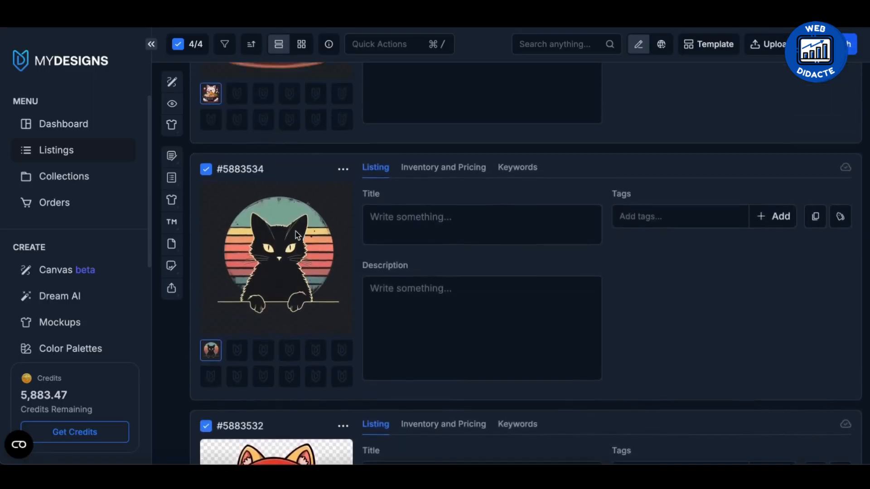
{"action": "scroll", "coordinate": [296, 235], "scroll_direction": "up", "scroll_amount": 2}
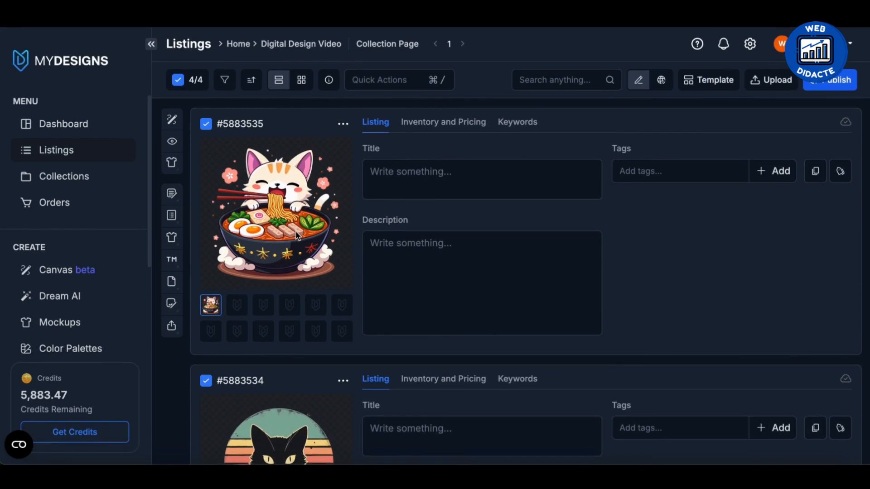
{"action": "scroll", "coordinate": [297, 236], "scroll_direction": "down", "scroll_amount": 2}
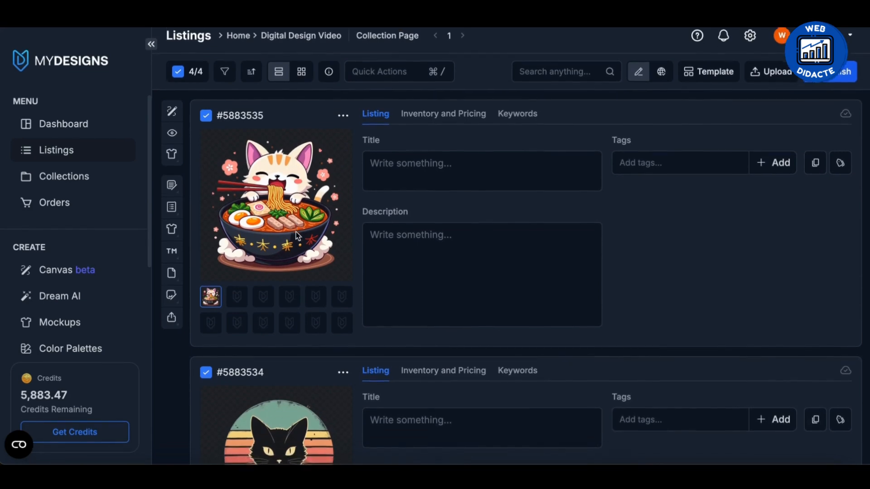
{"action": "scroll", "coordinate": [297, 236], "scroll_direction": "down", "scroll_amount": 4}
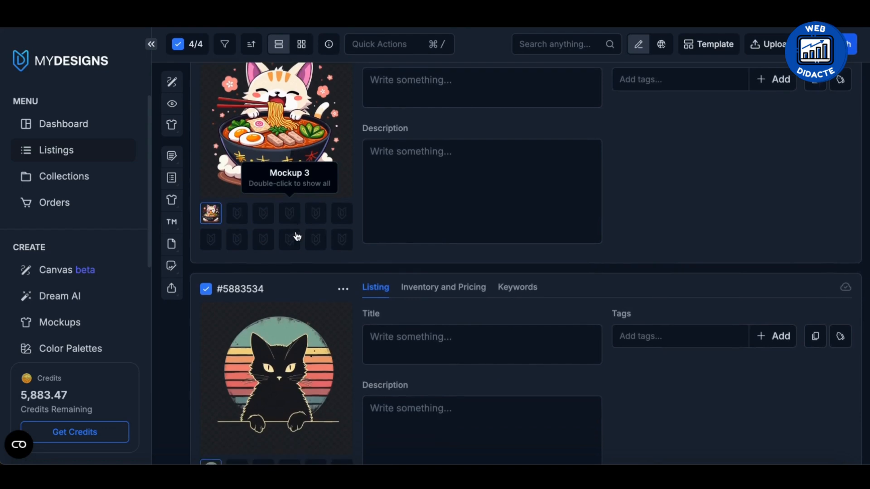
{"action": "scroll", "coordinate": [297, 235], "scroll_direction": "down", "scroll_amount": 5}
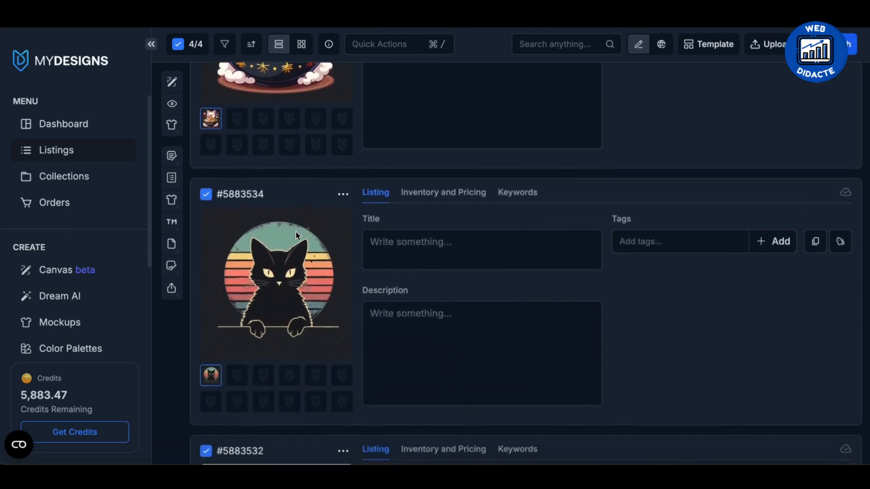
{"action": "scroll", "coordinate": [298, 235], "scroll_direction": "down", "scroll_amount": 15}
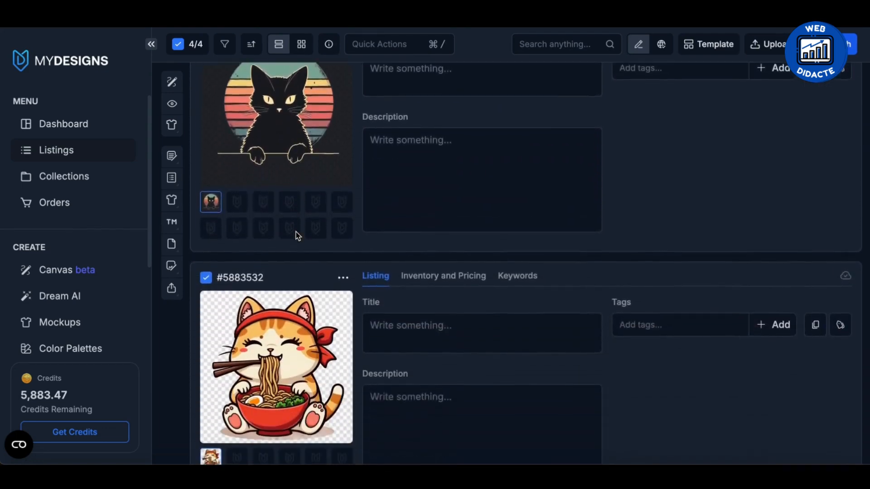
{"action": "scroll", "coordinate": [298, 236], "scroll_direction": "down", "scroll_amount": 2}
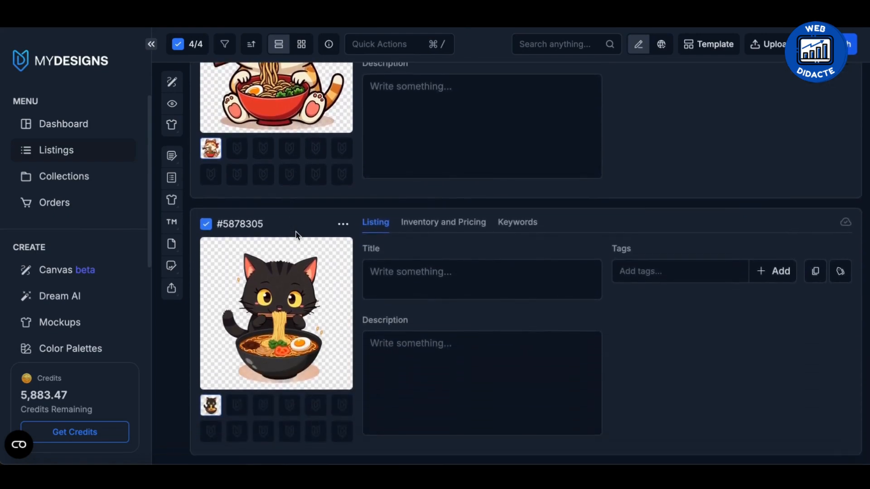
{"action": "scroll", "coordinate": [298, 236], "scroll_direction": "up", "scroll_amount": 20}
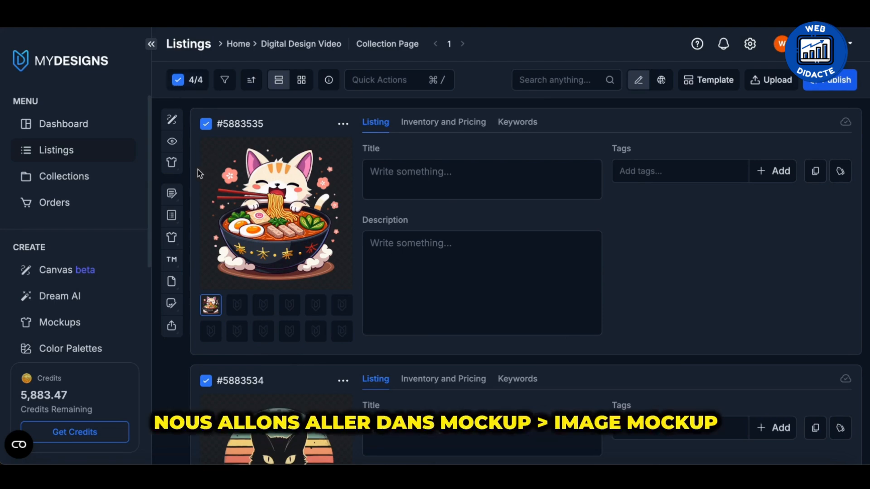
Choose the Straight 20oz Digital Tumbler Template from the public Digital image mockups for the four selected listings.
{"action": "left_click", "coordinate": [177, 168]}
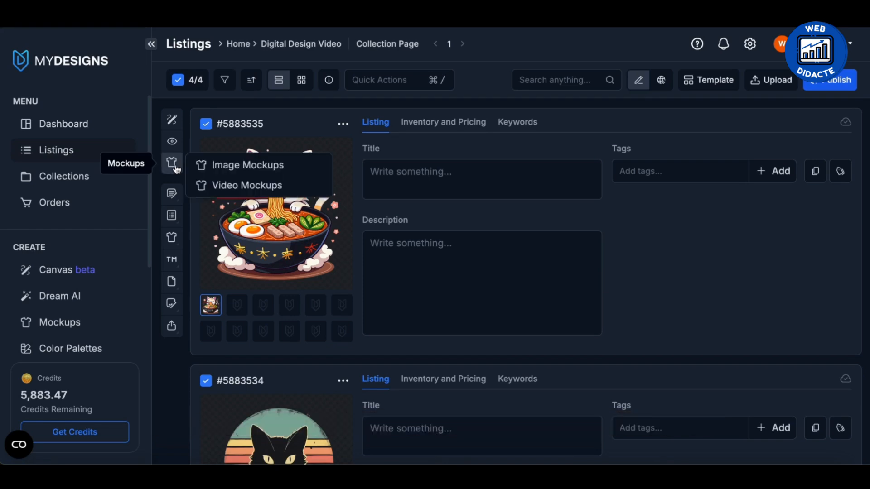
{"action": "left_click", "coordinate": [220, 169]}
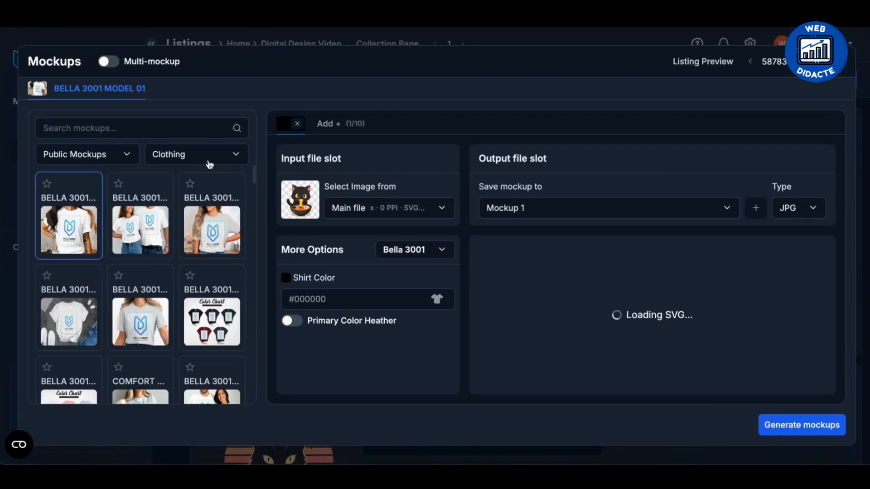
{"action": "left_click", "coordinate": [209, 156]}
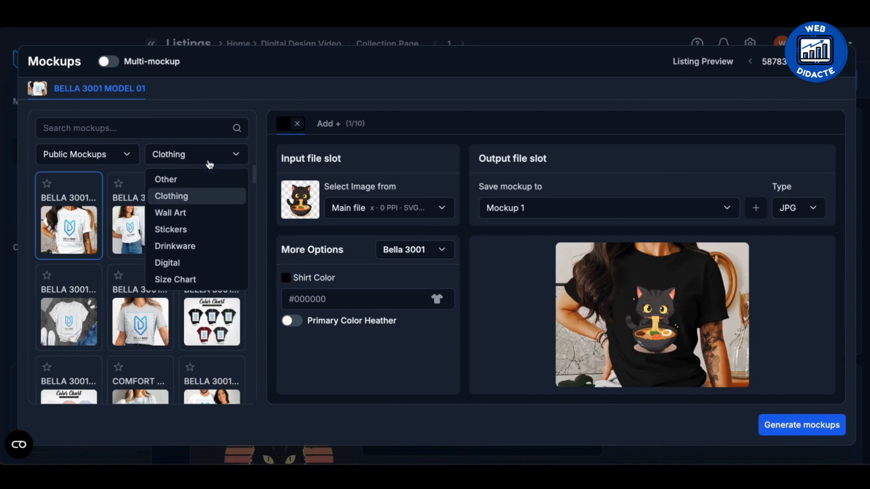
{"action": "left_click", "coordinate": [194, 261]}
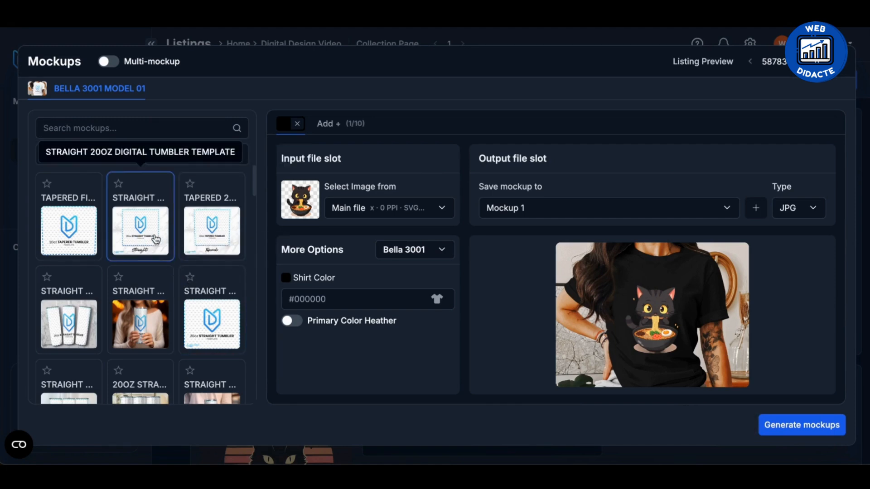
{"action": "left_click", "coordinate": [155, 239]}
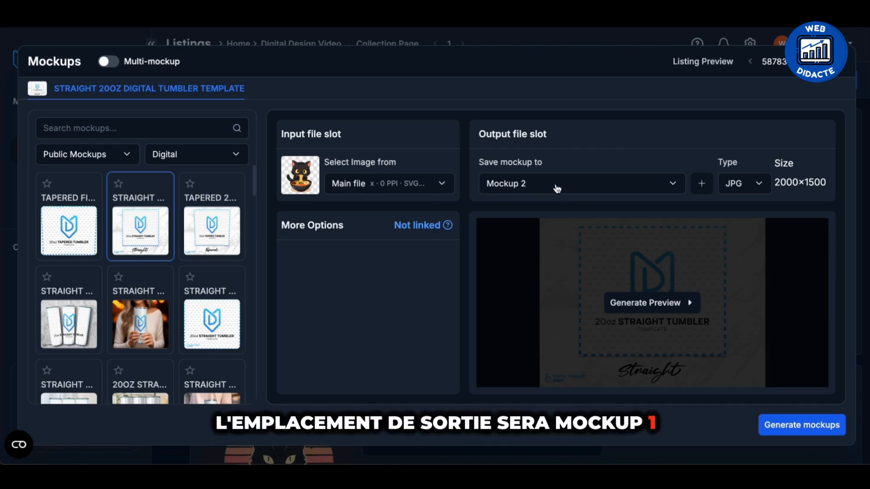
Set the mockup's output slot to Mockup 1 and generate the mockups.
{"action": "left_click", "coordinate": [557, 188]}
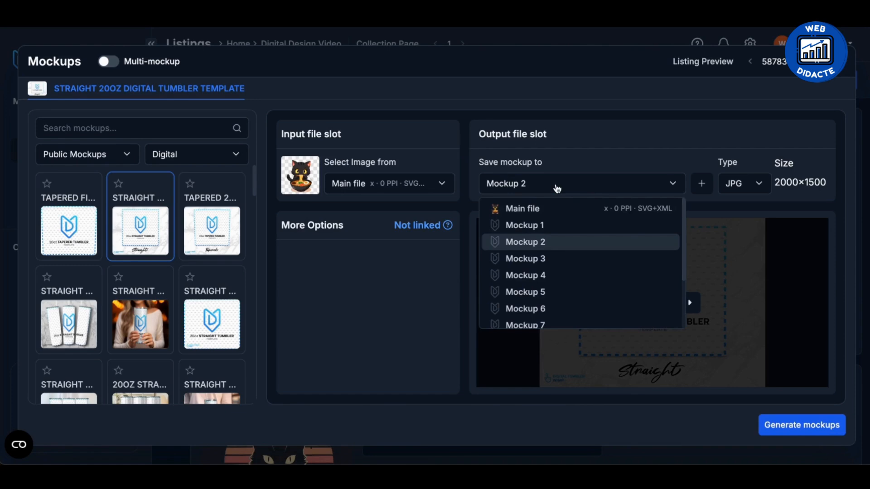
{"action": "left_click", "coordinate": [544, 225]}
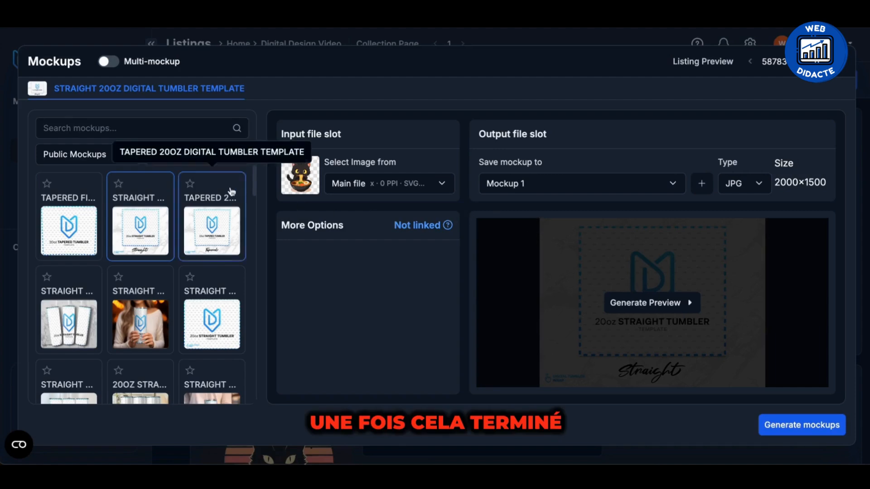
{"action": "left_click", "coordinate": [810, 432]}
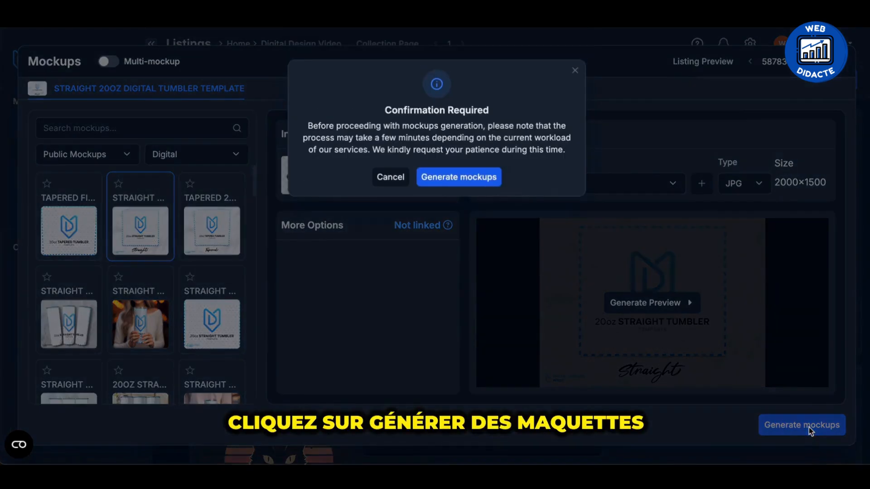
{"action": "left_click", "coordinate": [458, 163]}
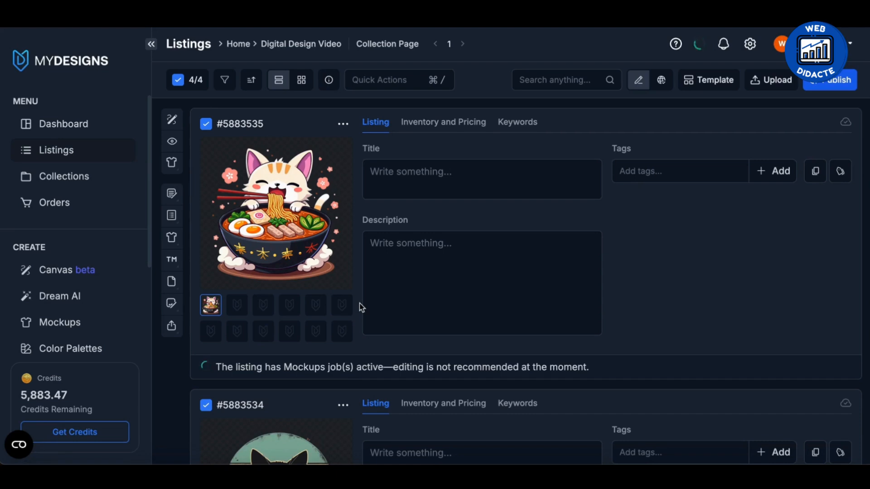
Review the generated tumbler template mockup on each listing in the Digital Design Video collection.
{"action": "scroll", "coordinate": [361, 308], "scroll_direction": "down", "scroll_amount": 8}
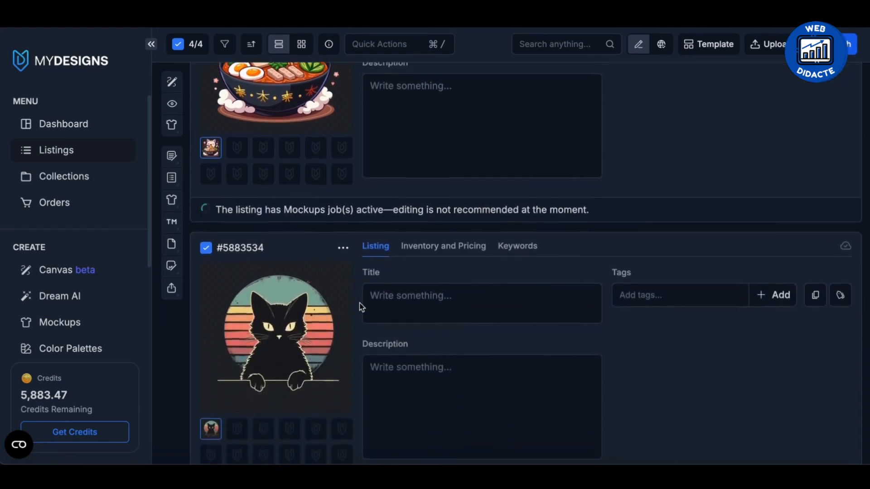
{"action": "scroll", "coordinate": [362, 308], "scroll_direction": "up", "scroll_amount": 8}
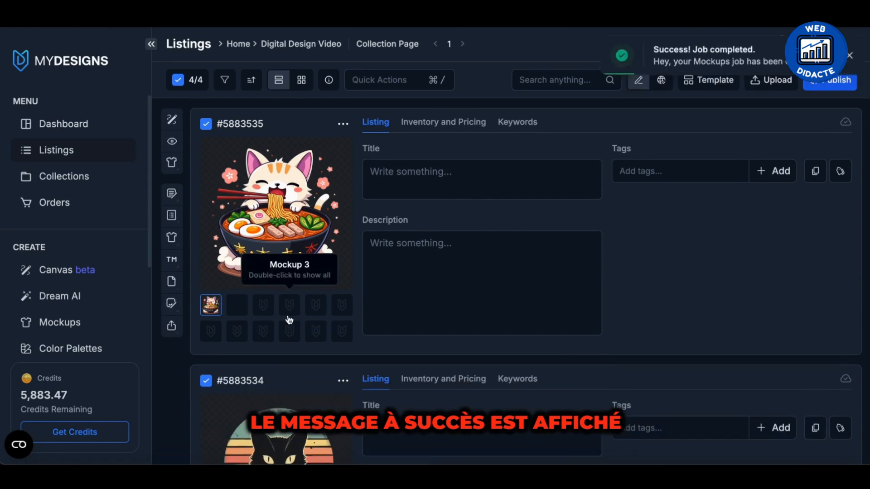
{"action": "left_click", "coordinate": [238, 311]}
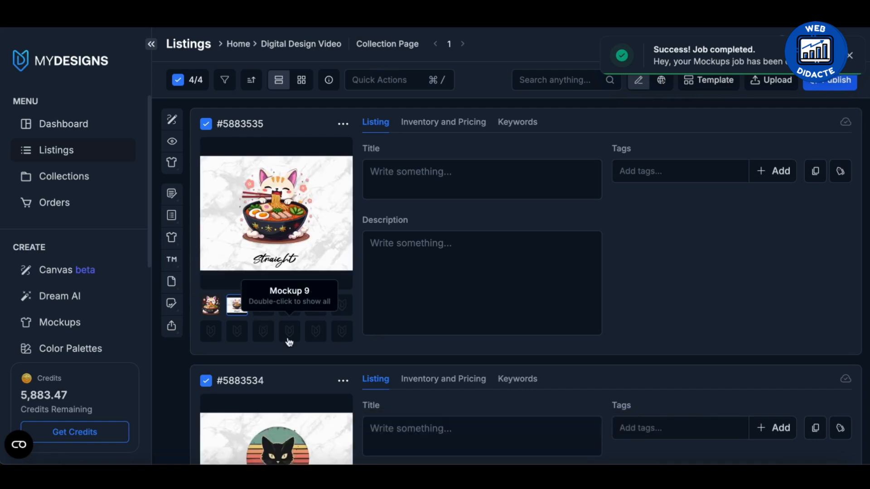
{"action": "scroll", "coordinate": [289, 342], "scroll_direction": "down", "scroll_amount": 3}
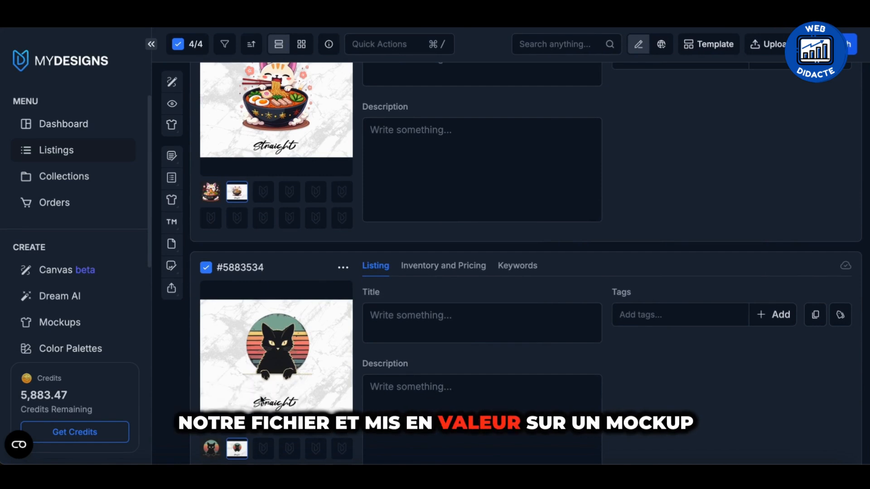
{"action": "scroll", "coordinate": [261, 400], "scroll_direction": "down", "scroll_amount": 5}
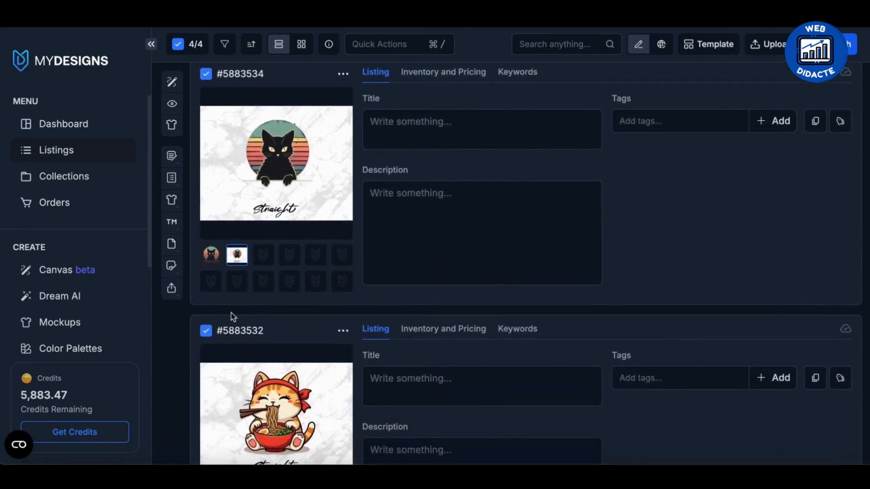
{"action": "scroll", "coordinate": [246, 349], "scroll_direction": "down", "scroll_amount": 8}
{"action": "scroll", "coordinate": [246, 348], "scroll_direction": "up", "scroll_amount": 12}
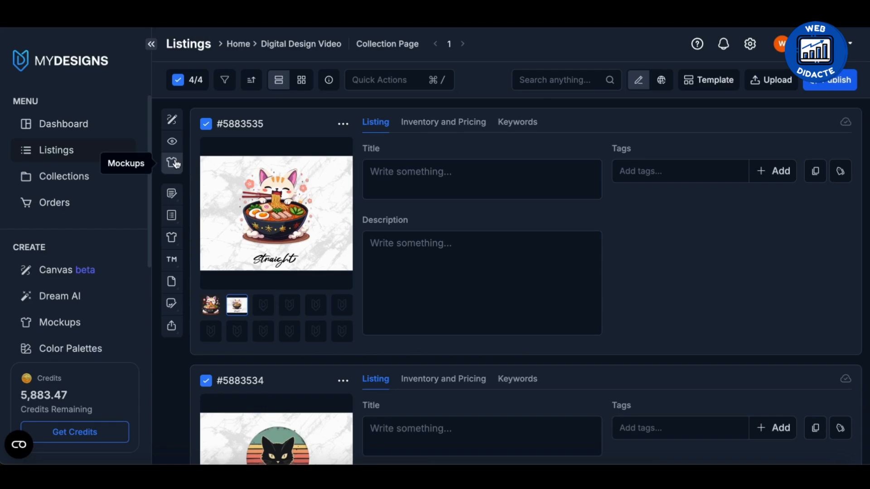
Set up a new image mockup batch for the listings with the Digital category and the Multi-mockup option enabled.
{"action": "left_click", "coordinate": [173, 163]}
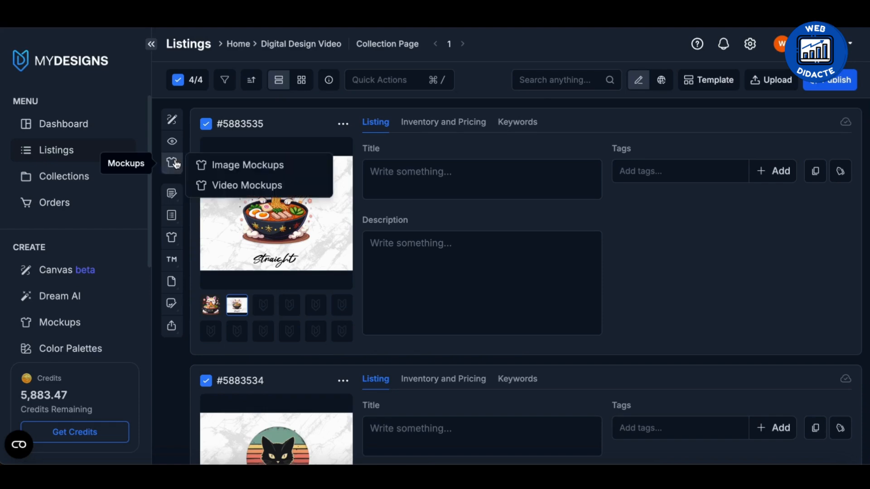
{"action": "left_click", "coordinate": [272, 174]}
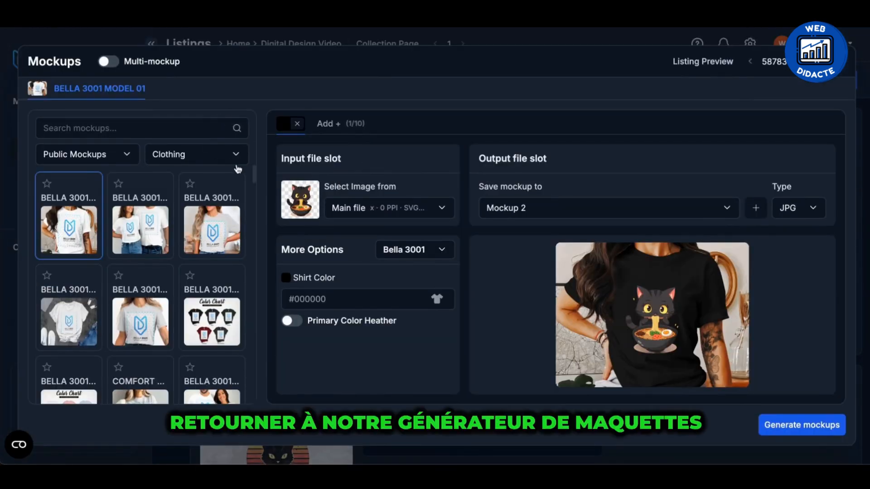
{"action": "left_click", "coordinate": [213, 163]}
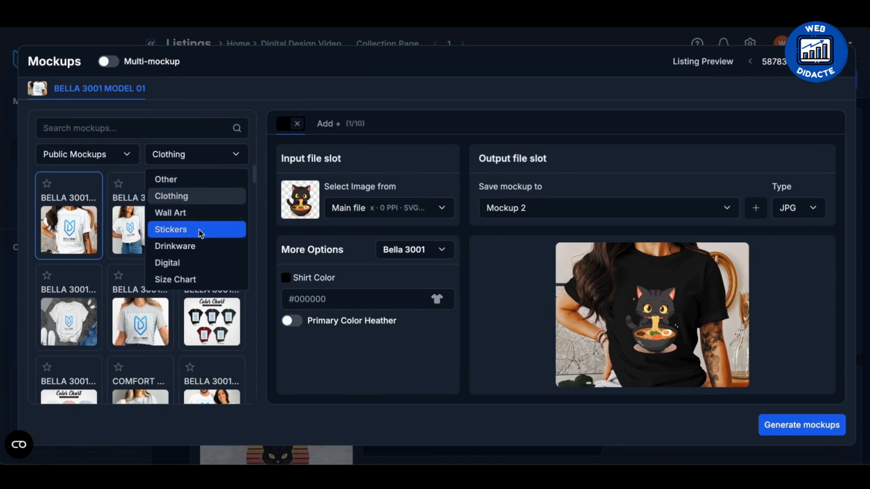
{"action": "left_click", "coordinate": [194, 264]}
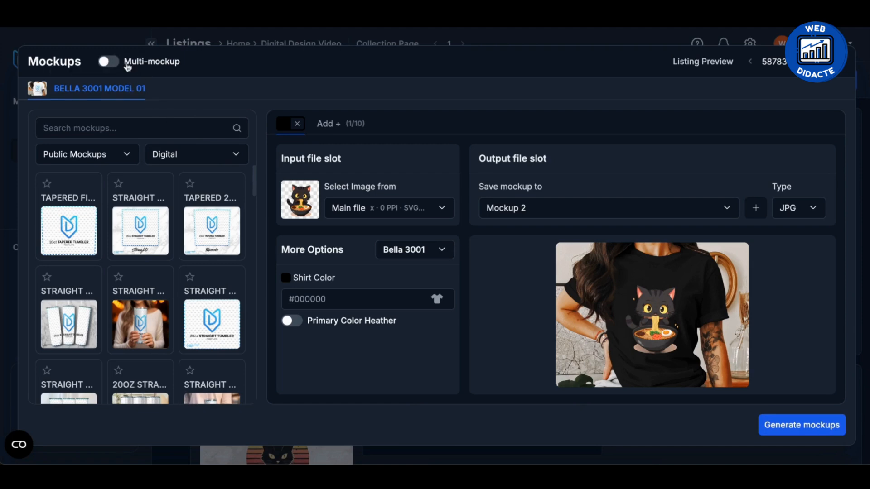
{"action": "left_click", "coordinate": [127, 66]}
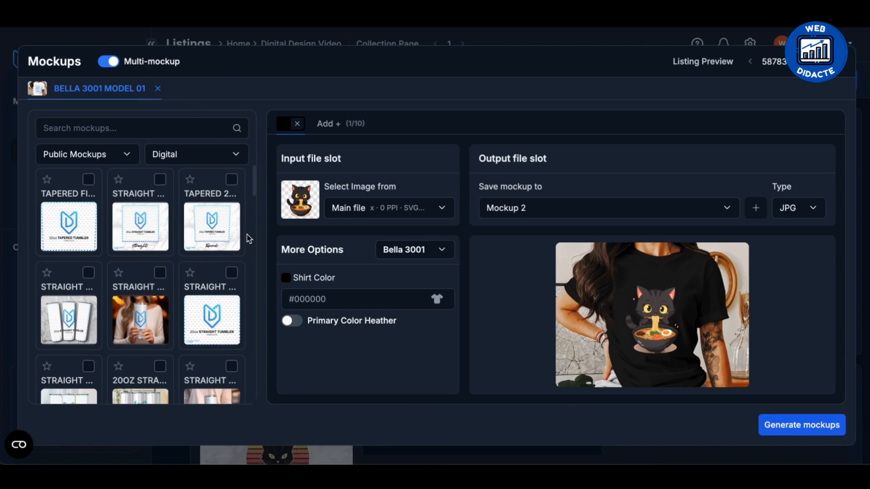
Add the 20oz Straight Digital Tumbler Lifestyle 02 mockup to the batch and generate its preview.
{"action": "scroll", "coordinate": [249, 238], "scroll_direction": "down", "scroll_amount": 1}
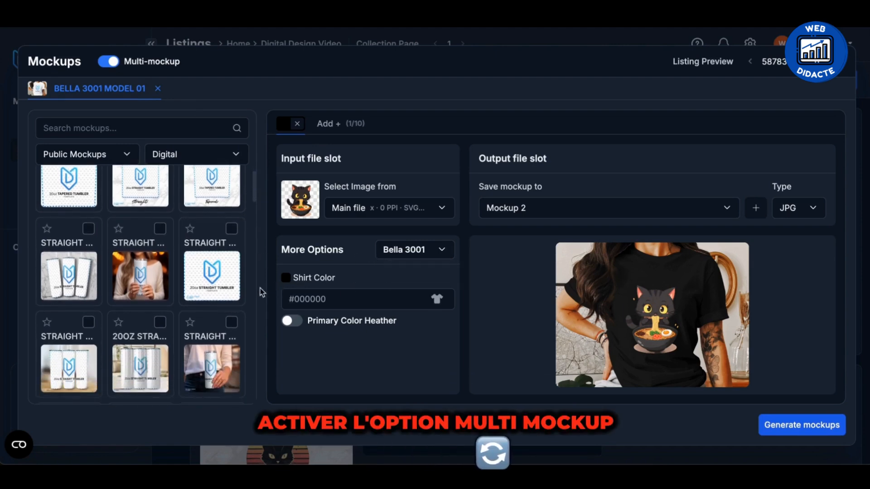
{"action": "scroll", "coordinate": [204, 286], "scroll_direction": "up", "scroll_amount": 1}
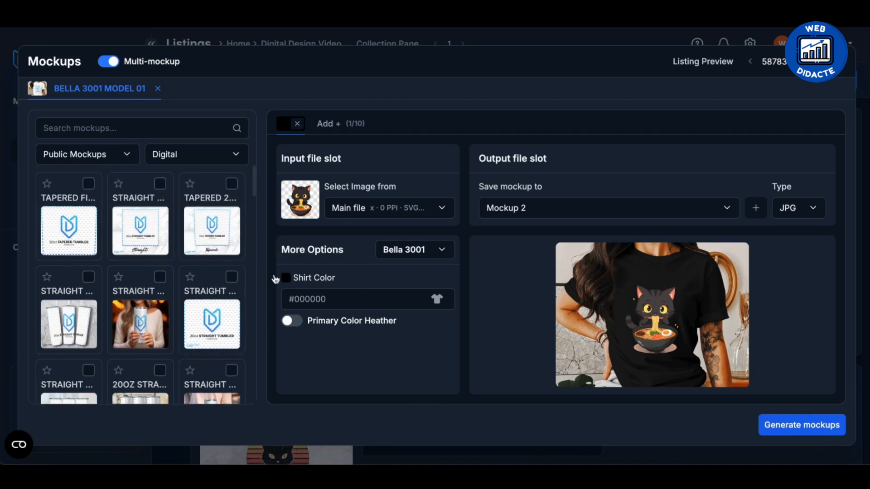
{"action": "scroll", "coordinate": [201, 254], "scroll_direction": "down", "scroll_amount": 4}
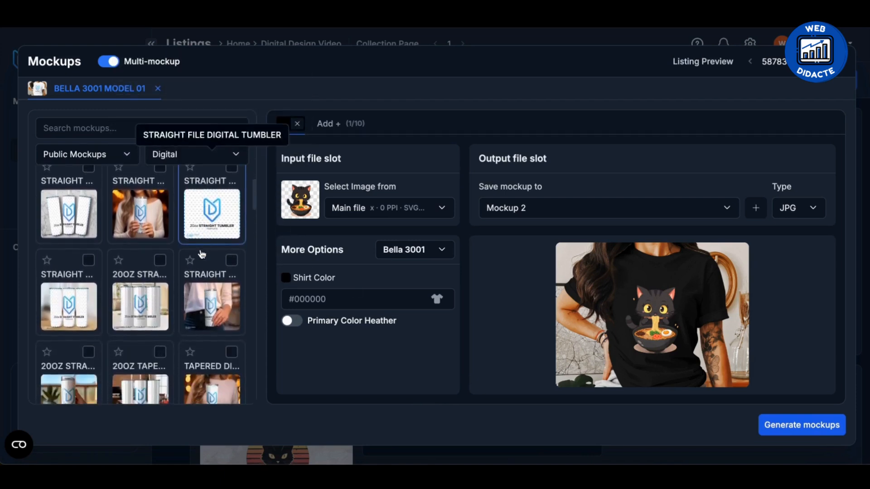
{"action": "scroll", "coordinate": [202, 254], "scroll_direction": "up", "scroll_amount": 4}
{"action": "scroll", "coordinate": [161, 318], "scroll_direction": "down", "scroll_amount": 1}
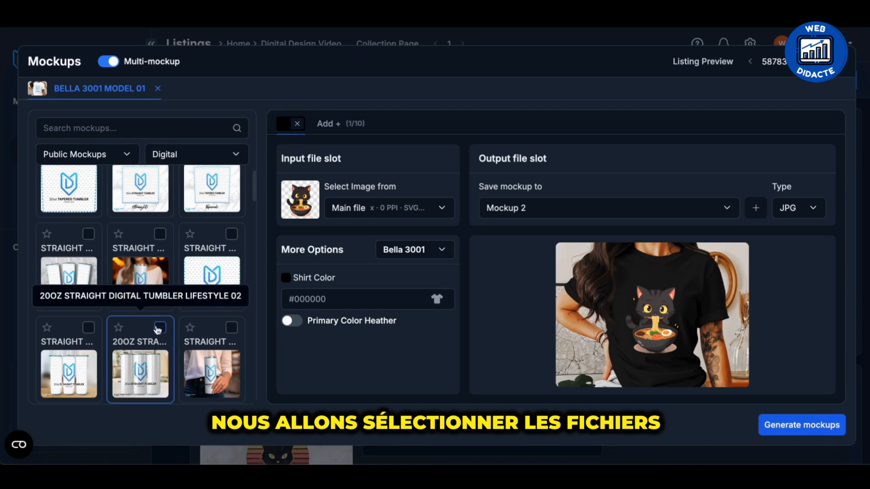
{"action": "left_click", "coordinate": [159, 327]}
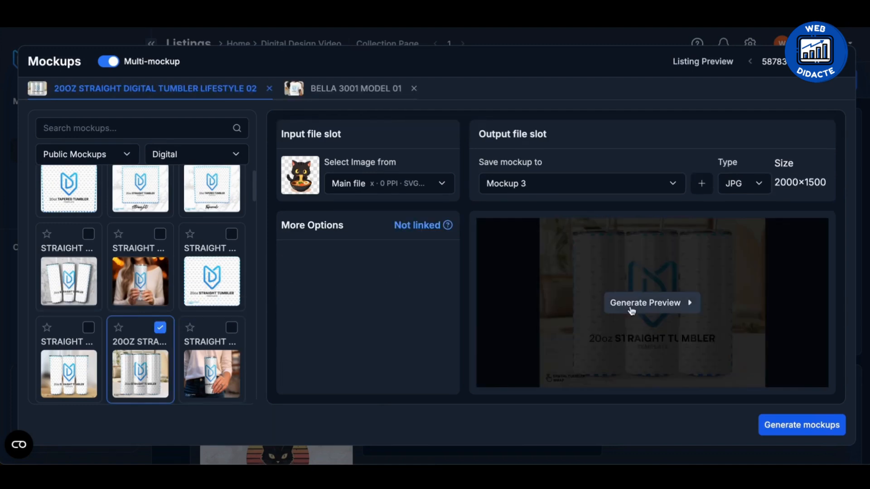
{"action": "left_click", "coordinate": [631, 303]}
Add the Digital Apparrel Man Premium mockup to the batch and generate its preview.
{"action": "scroll", "coordinate": [191, 272], "scroll_direction": "down", "scroll_amount": 5}
{"action": "scroll", "coordinate": [191, 271], "scroll_direction": "up", "scroll_amount": 8}
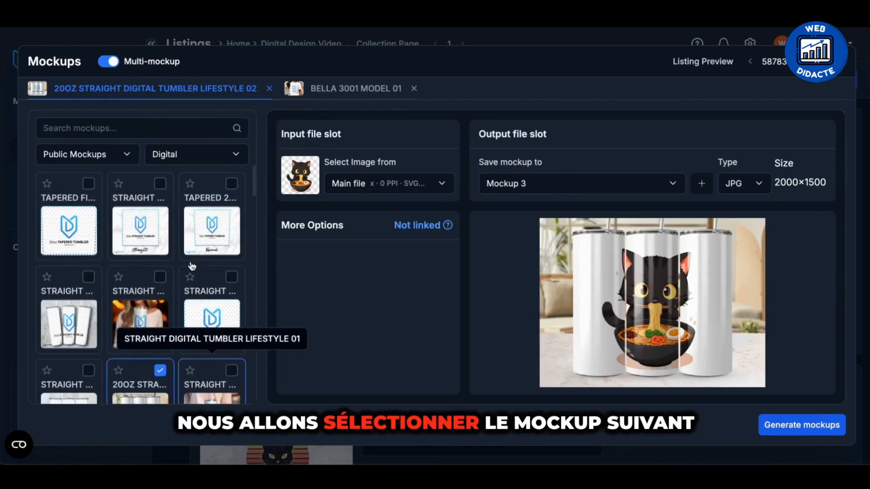
{"action": "scroll", "coordinate": [148, 333], "scroll_direction": "down", "scroll_amount": 3}
{"action": "scroll", "coordinate": [149, 334], "scroll_direction": "down", "scroll_amount": 5}
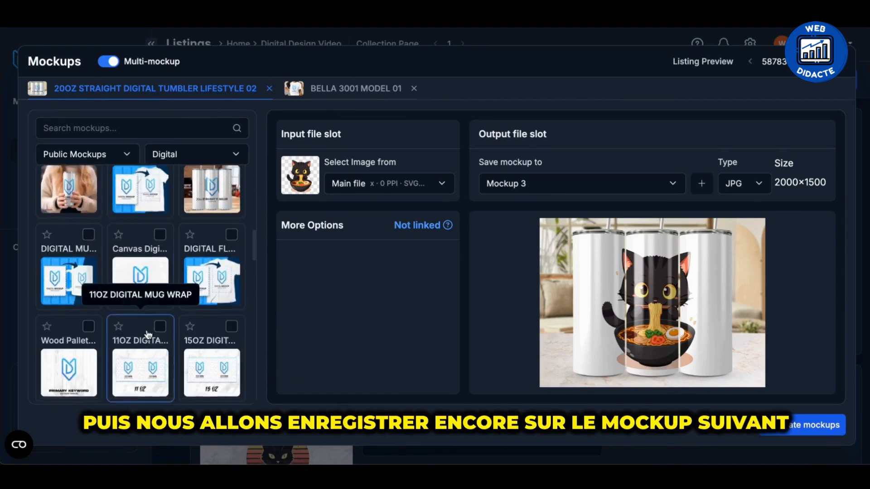
{"action": "left_click", "coordinate": [88, 211]}
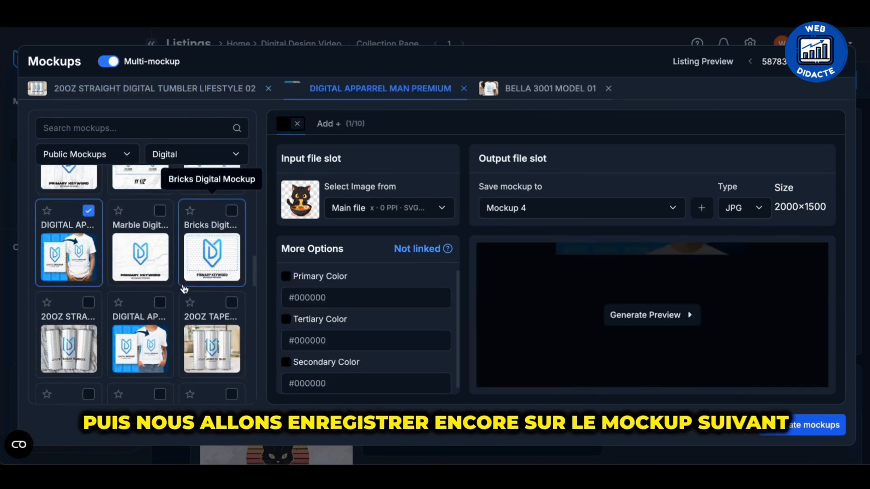
{"action": "left_click", "coordinate": [647, 317]}
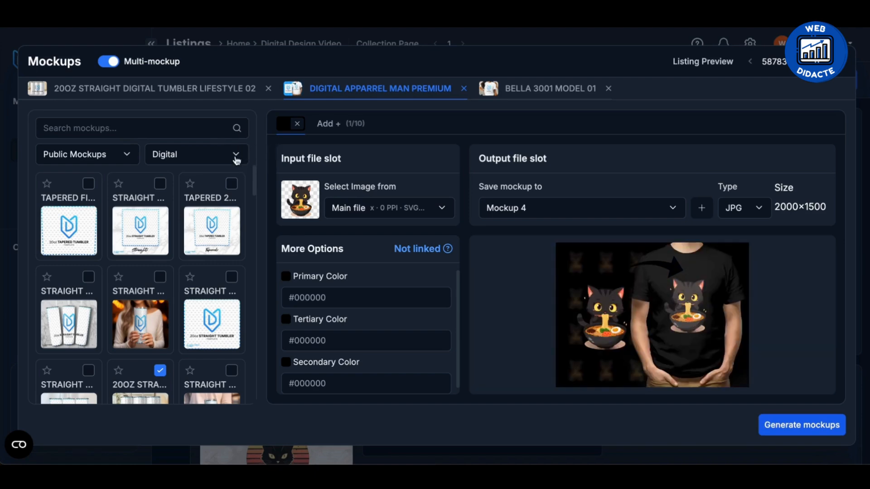
Add the Die-Cut Transparent Sticker Lifestyle 1 mockup from the Stickers category to the batch.
{"action": "left_click", "coordinate": [236, 156]}
{"action": "left_click", "coordinate": [190, 226]}
{"action": "scroll", "coordinate": [154, 317], "scroll_direction": "down", "scroll_amount": 2}
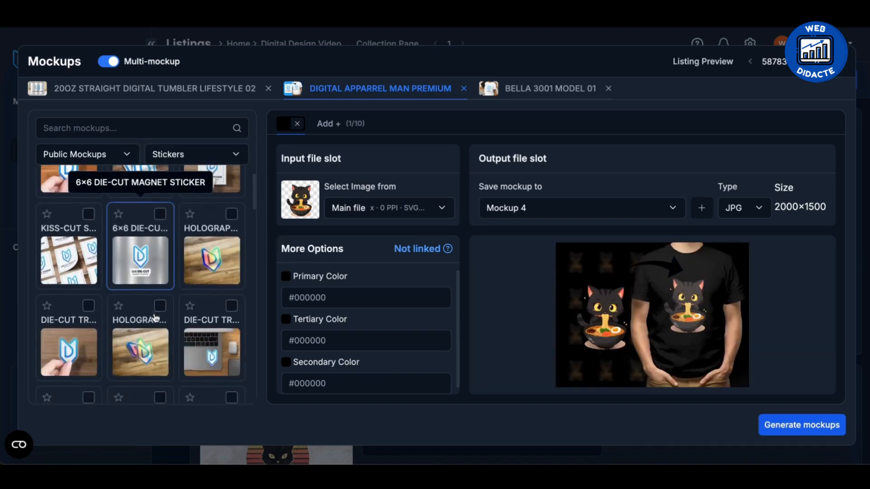
{"action": "scroll", "coordinate": [155, 318], "scroll_direction": "down", "scroll_amount": 2}
{"action": "left_click", "coordinate": [84, 267]}
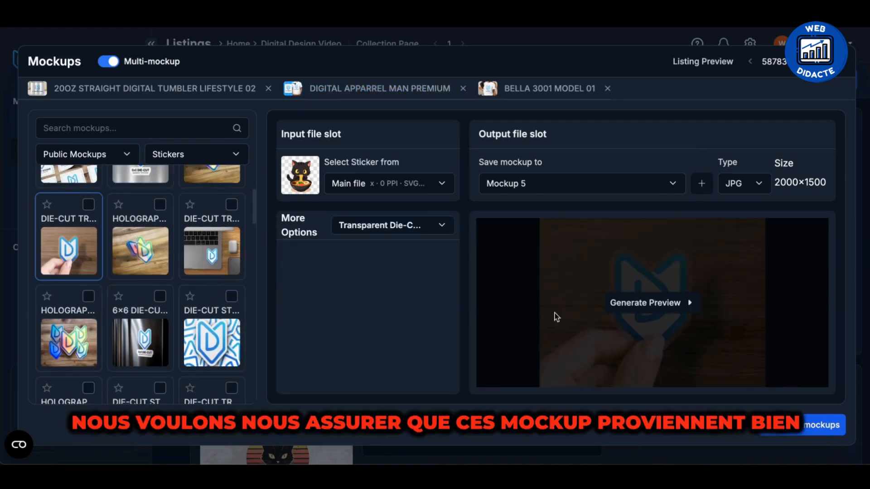
{"action": "left_click", "coordinate": [88, 204]}
{"action": "scroll", "coordinate": [135, 253], "scroll_direction": "up", "scroll_amount": 4}
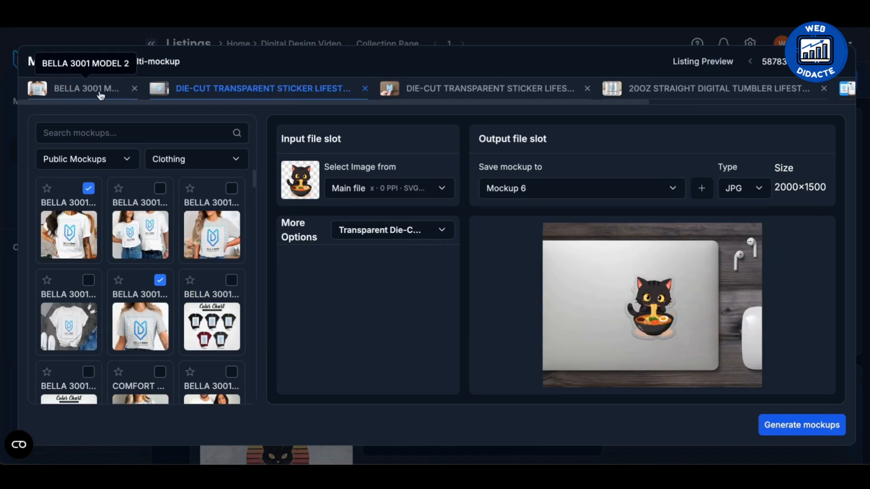
Check the input image, output slot and preview of the mockups selected for the batch.
{"action": "left_click", "coordinate": [93, 89]}
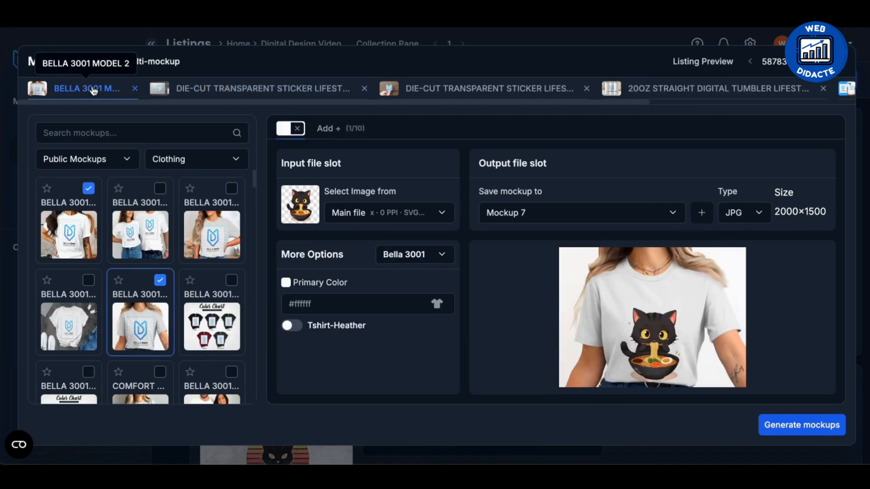
{"action": "left_click", "coordinate": [252, 96]}
{"action": "left_click", "coordinate": [429, 94]}
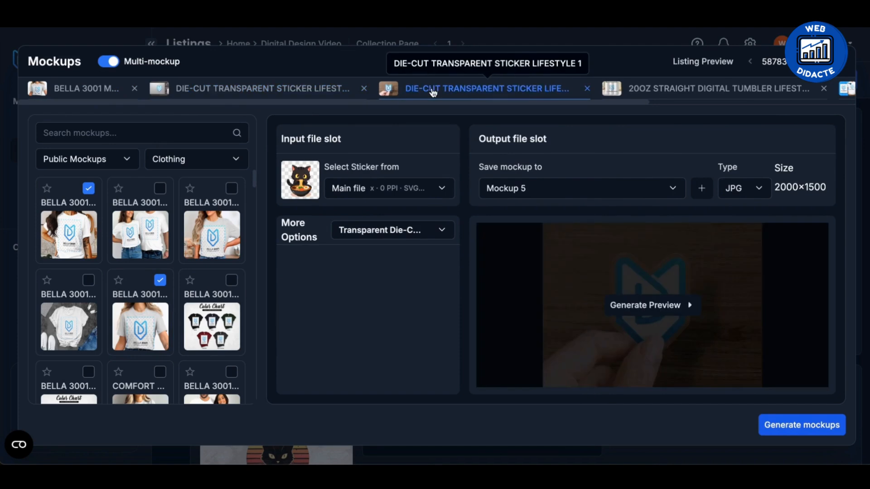
{"action": "left_click", "coordinate": [659, 91]}
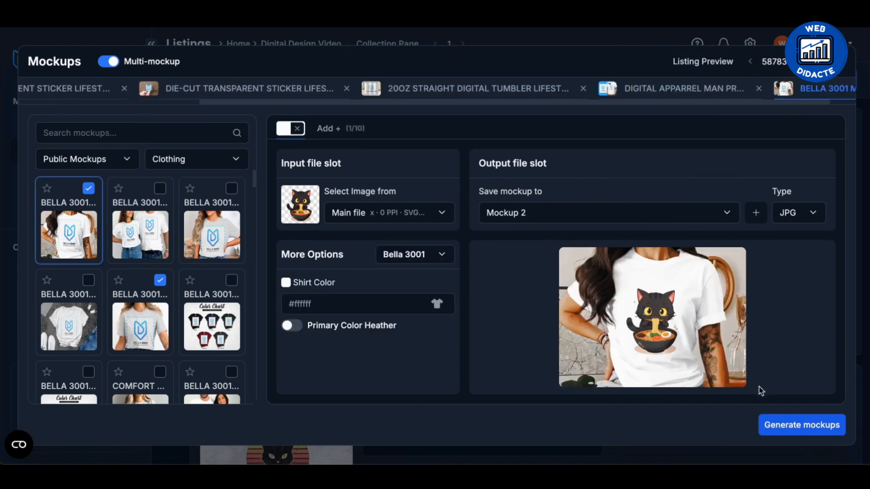
Generate the batch of selected mockups for all four cat listings.
{"action": "left_click", "coordinate": [800, 425]}
{"action": "left_click", "coordinate": [448, 176]}
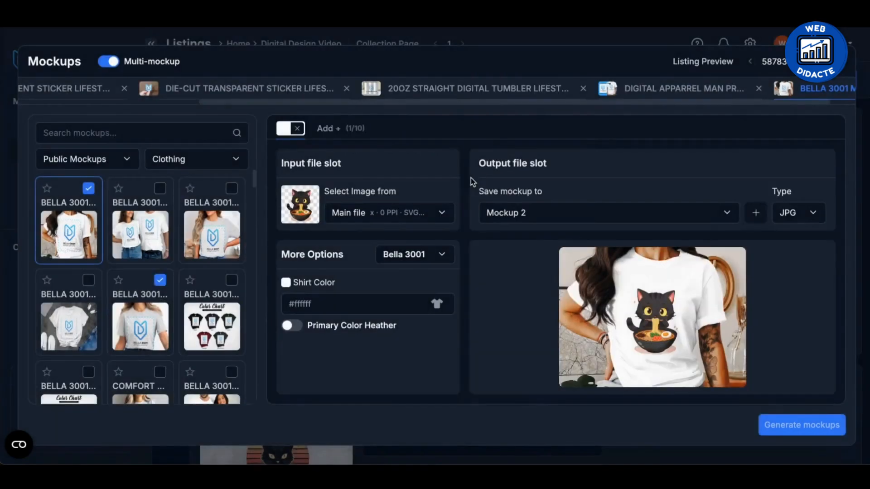
{"action": "scroll", "coordinate": [465, 301], "scroll_direction": "down", "scroll_amount": 15}
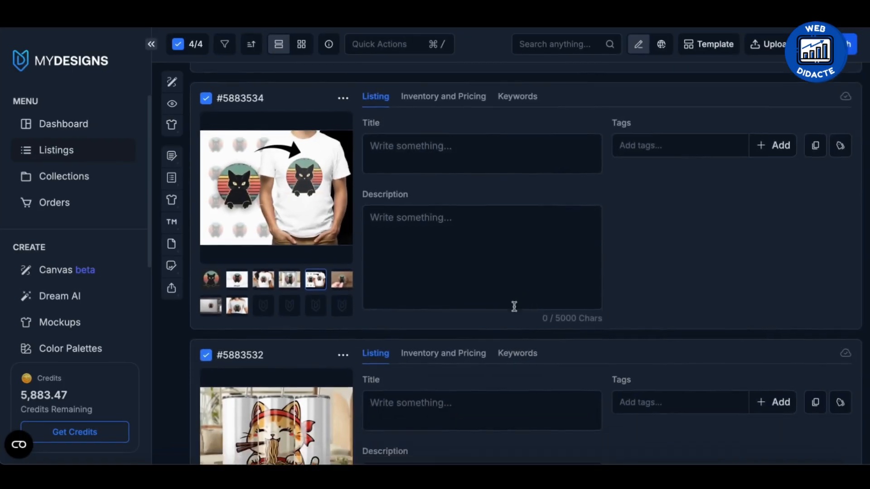
{"action": "scroll", "coordinate": [514, 306], "scroll_direction": "down", "scroll_amount": 8}
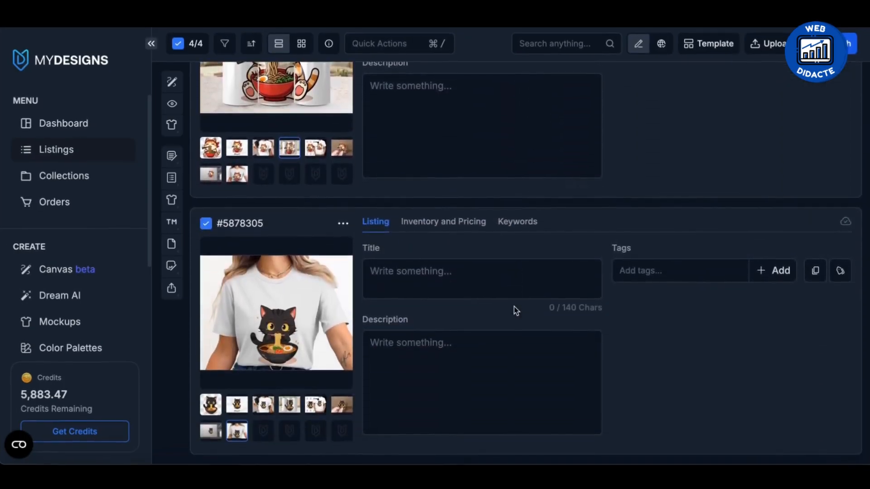
{"action": "scroll", "coordinate": [514, 306], "scroll_direction": "up", "scroll_amount": 10}
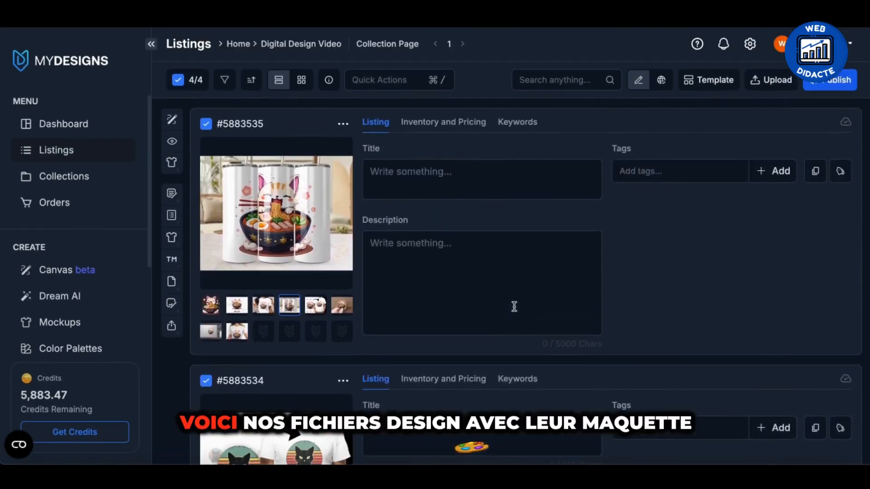
Preview the T-shirt and sticker mockups of the first ramen cat listing and the main file of the sunset black cat listing.
{"action": "left_click", "coordinate": [263, 304]}
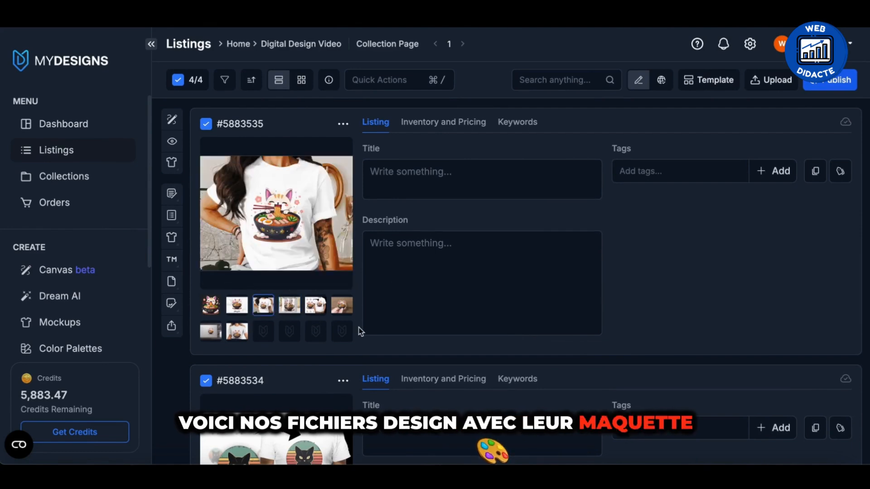
{"action": "left_click", "coordinate": [342, 305]}
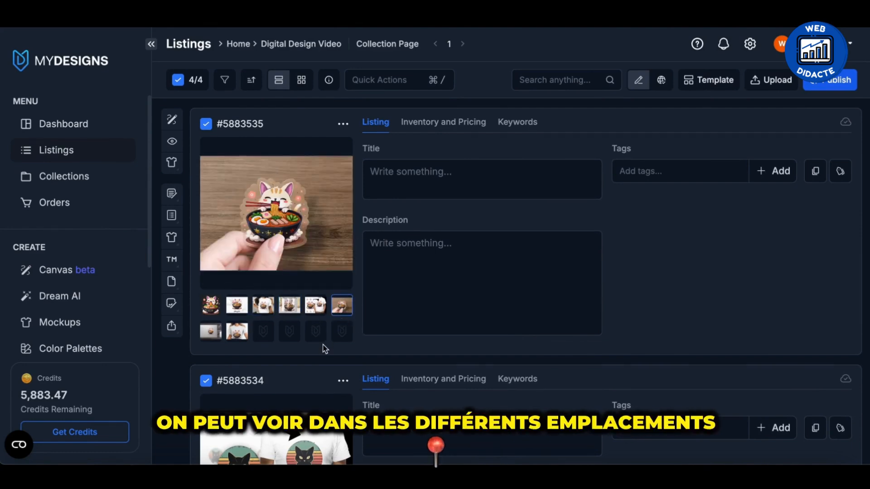
{"action": "left_click", "coordinate": [237, 331]}
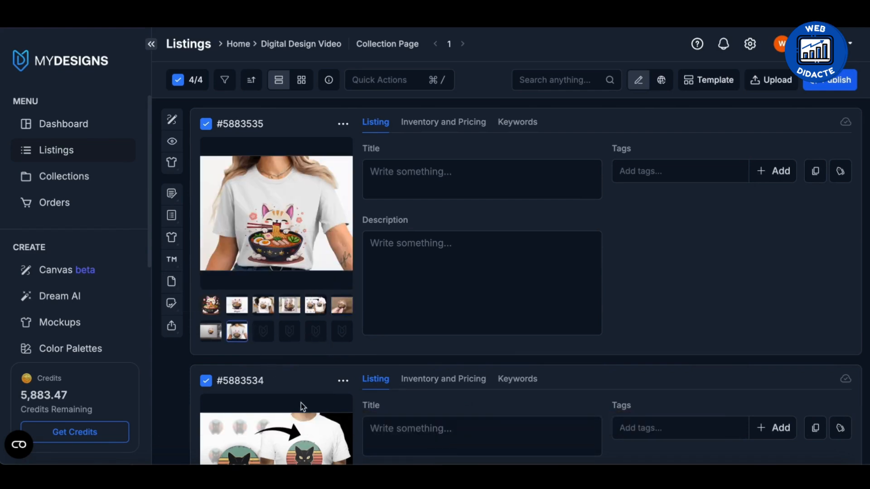
{"action": "scroll", "coordinate": [301, 403], "scroll_direction": "down", "scroll_amount": 4}
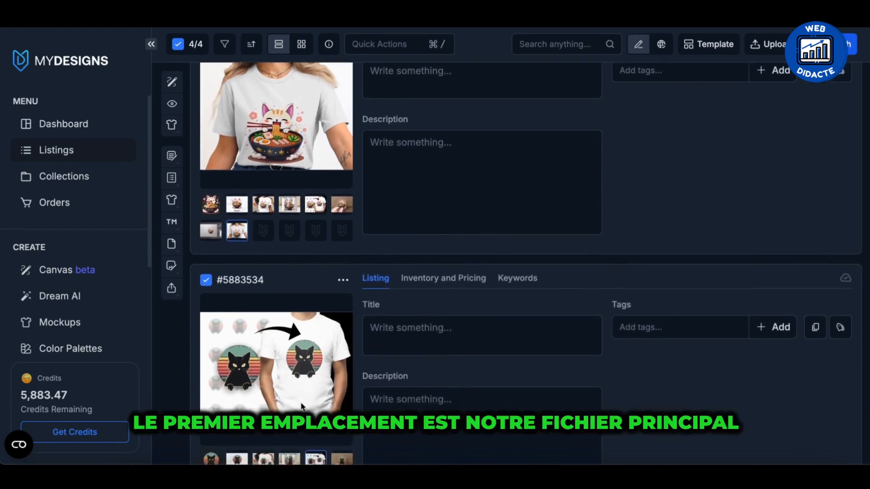
{"action": "left_click", "coordinate": [210, 368]}
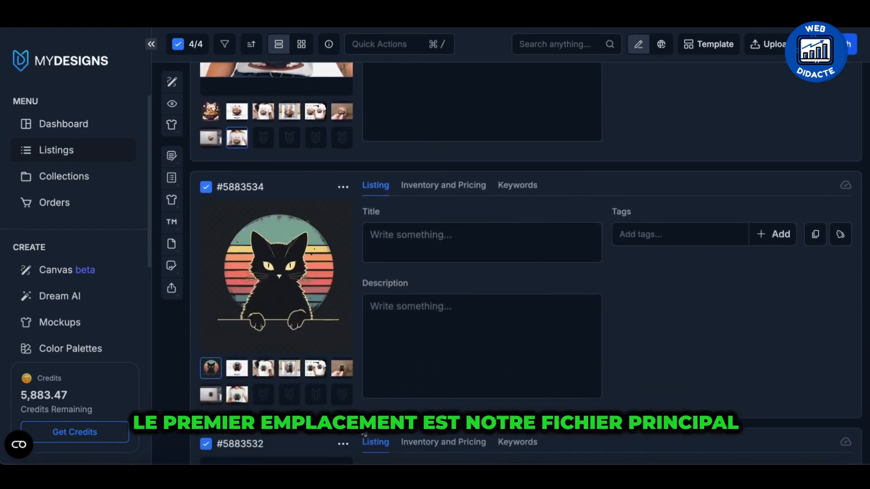
{"action": "scroll", "coordinate": [337, 422], "scroll_direction": "down", "scroll_amount": 6}
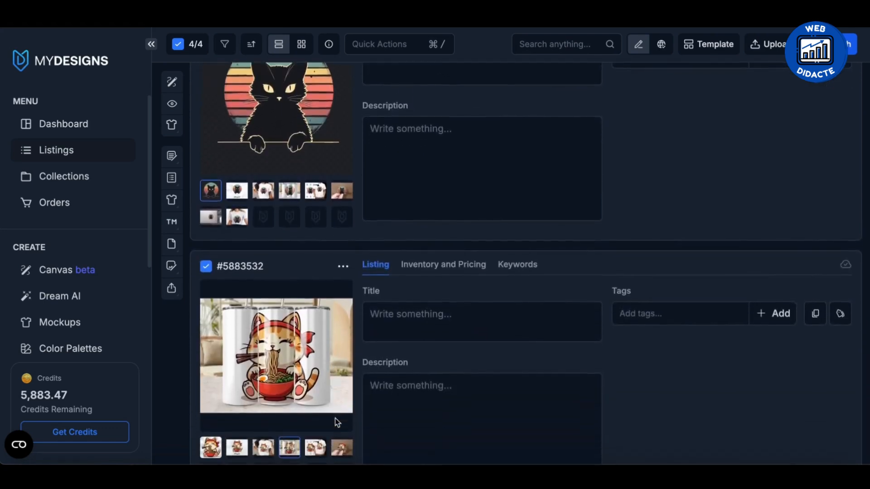
Examine the main file and mockups of the red-headband cat listing, plus the T-shirt and tumbler mockups of the black ramen cat listing.
{"action": "left_click", "coordinate": [211, 359]}
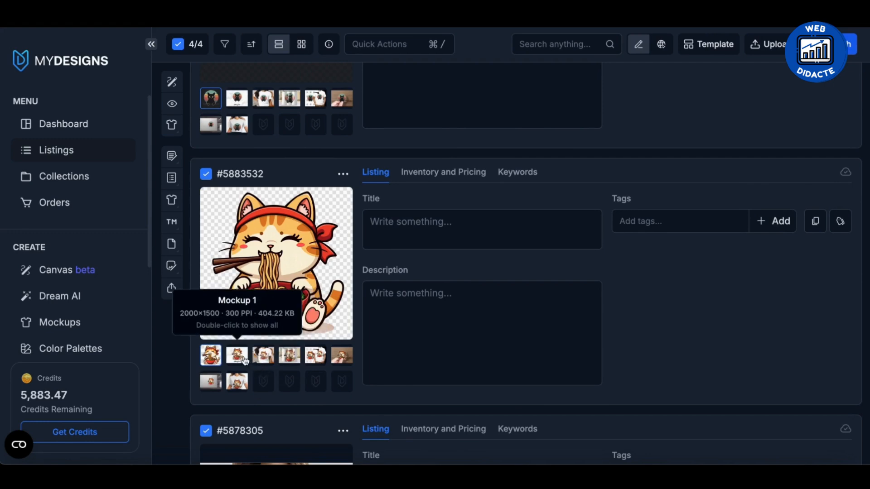
{"action": "left_click", "coordinate": [237, 356]}
{"action": "left_click", "coordinate": [263, 357]}
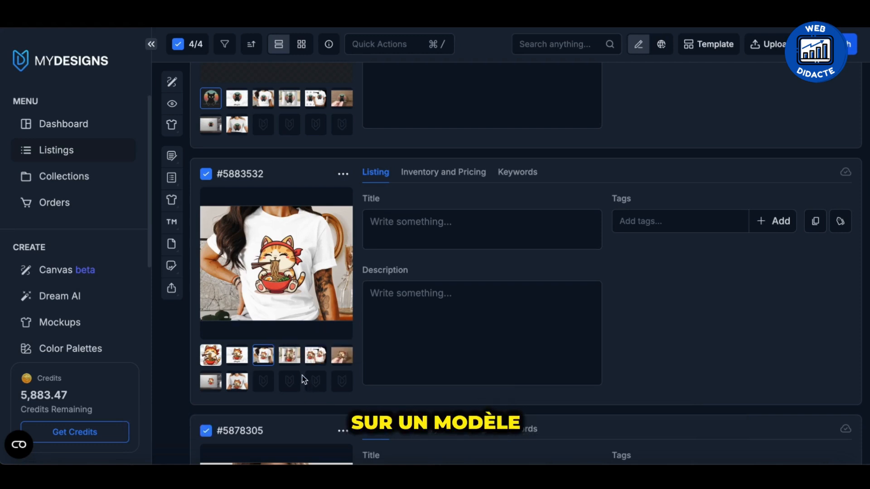
{"action": "scroll", "coordinate": [303, 381], "scroll_direction": "down", "scroll_amount": 4}
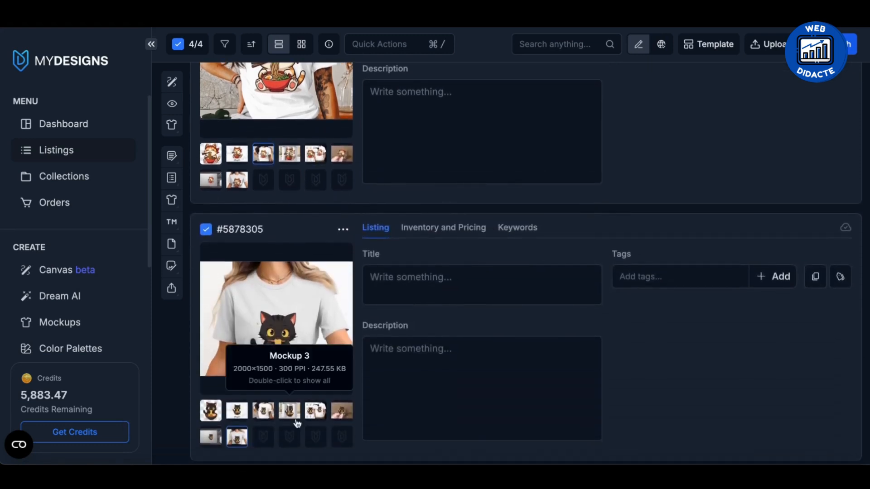
{"action": "left_click", "coordinate": [263, 410]}
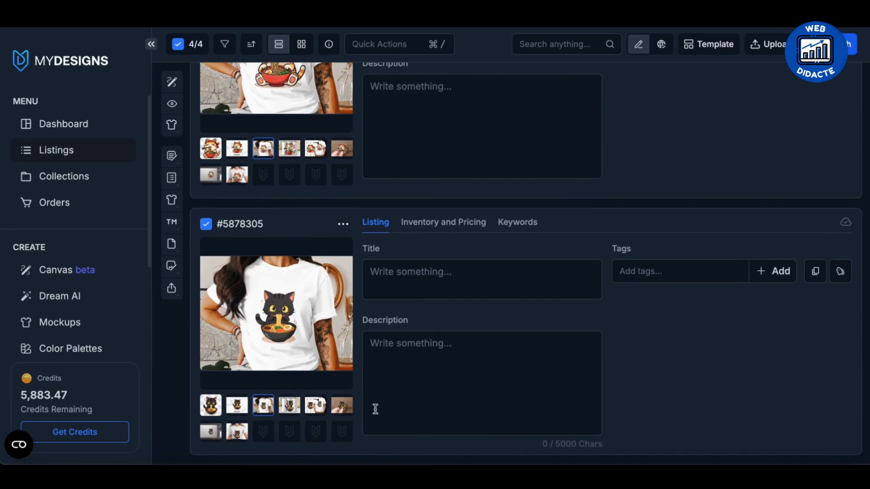
{"action": "left_click", "coordinate": [292, 406]}
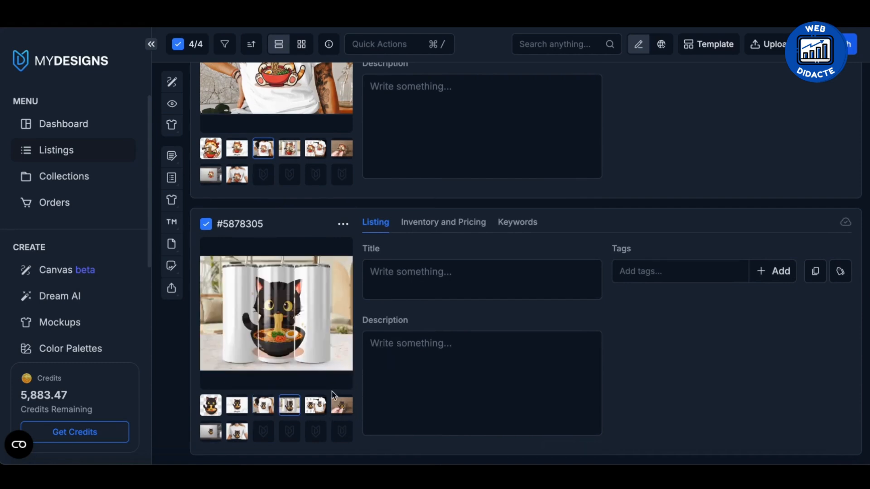
{"action": "scroll", "coordinate": [332, 392], "scroll_direction": "up", "scroll_amount": 4}
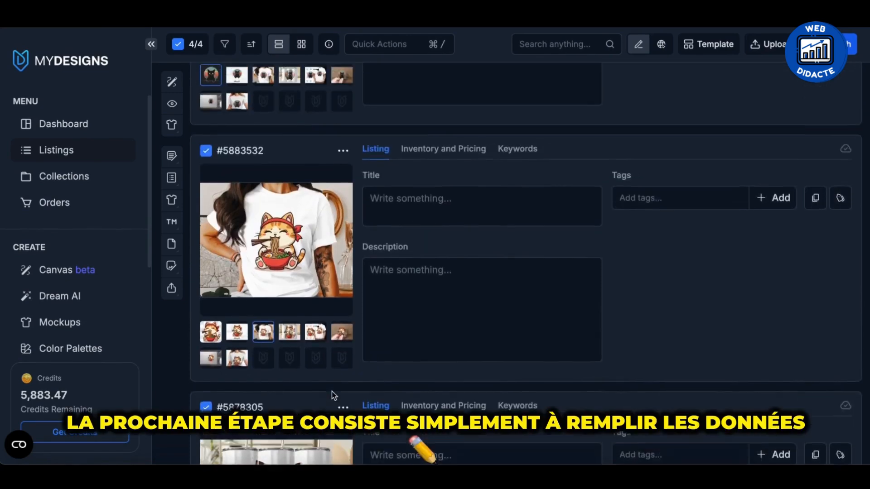
{"action": "scroll", "coordinate": [332, 392], "scroll_direction": "up", "scroll_amount": 10}
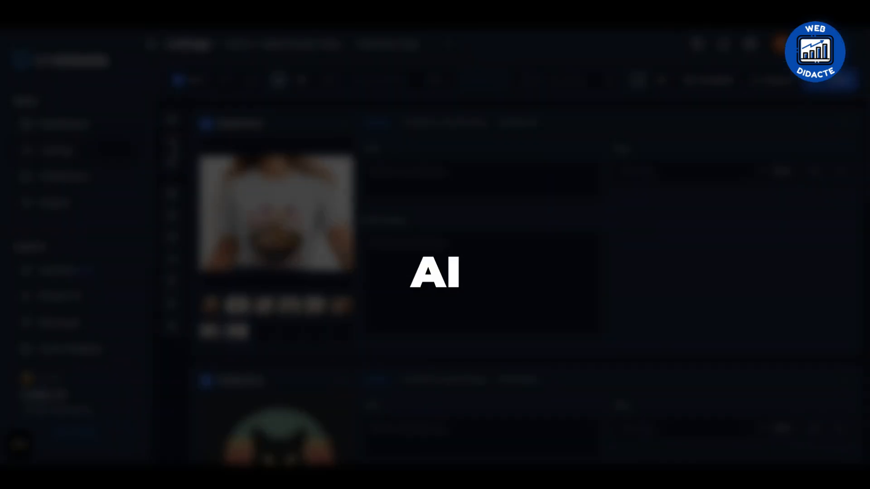
Open Vision AI for the four selected listings and choose Main file as the input file slot.
{"action": "left_click", "coordinate": [172, 144]}
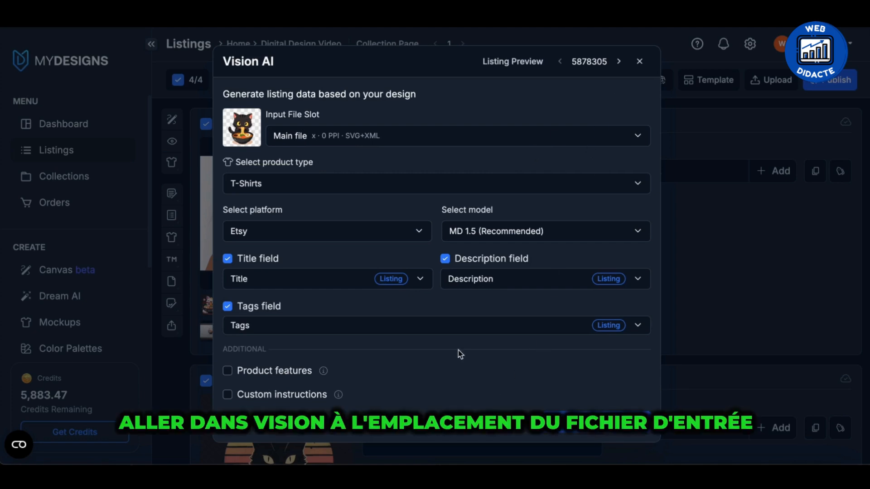
{"action": "left_click", "coordinate": [354, 144]}
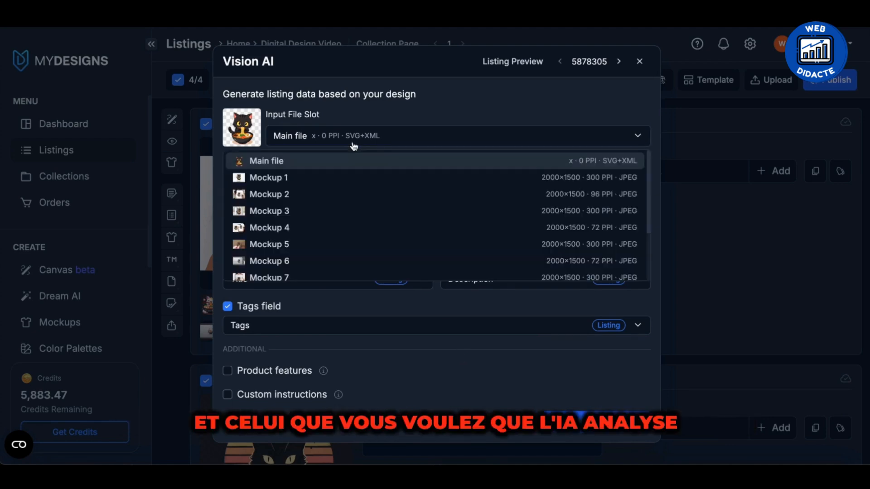
{"action": "left_click", "coordinate": [314, 160]}
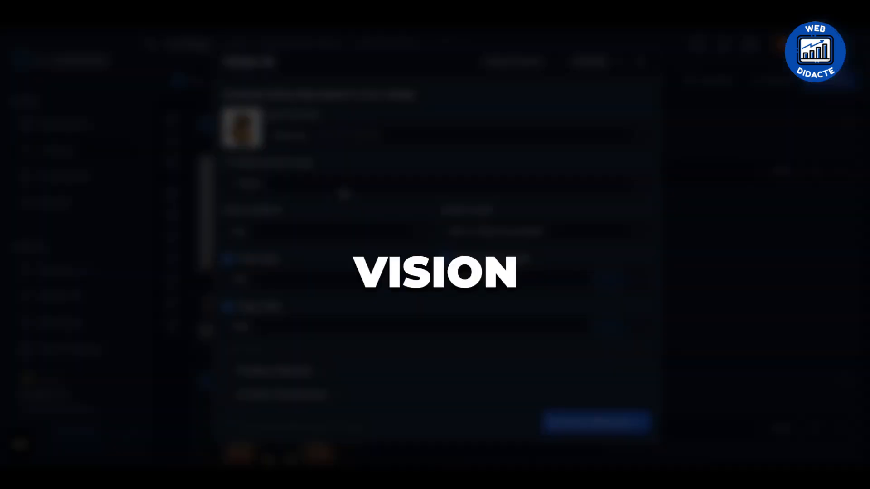
Set the Vision AI product type to Digital.
{"action": "left_click", "coordinate": [344, 191]}
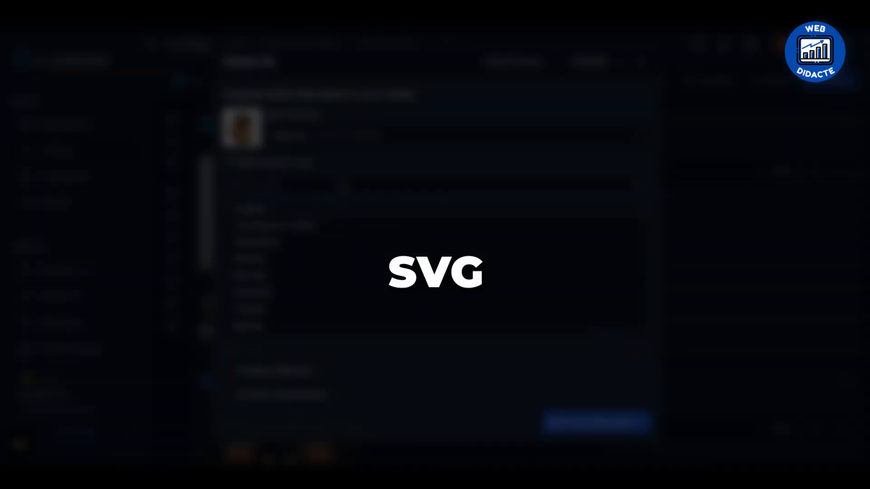
{"action": "scroll", "coordinate": [317, 263], "scroll_direction": "down", "scroll_amount": 3}
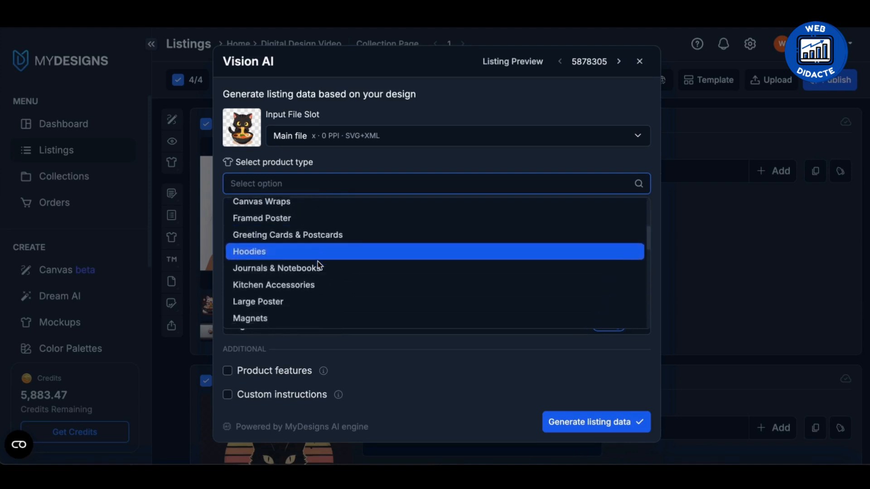
{"action": "scroll", "coordinate": [319, 266], "scroll_direction": "down", "scroll_amount": 3}
{"action": "scroll", "coordinate": [319, 267], "scroll_direction": "up", "scroll_amount": 6}
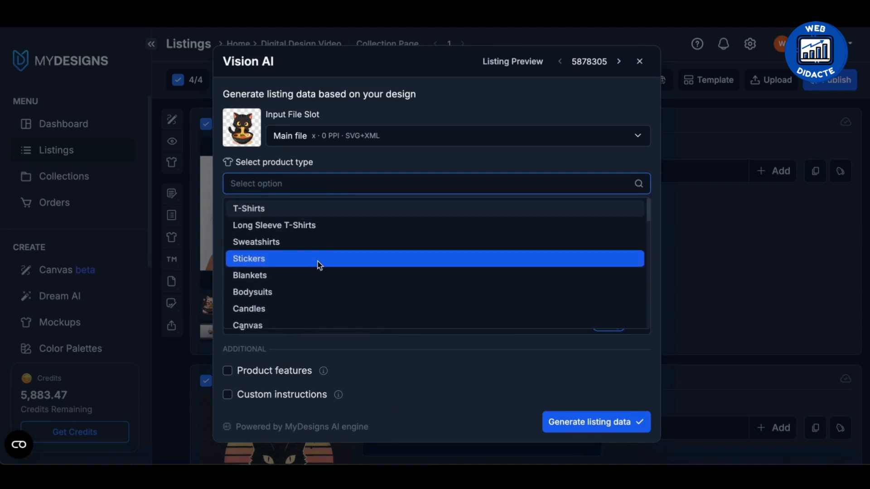
{"action": "scroll", "coordinate": [320, 266], "scroll_direction": "down", "scroll_amount": 1}
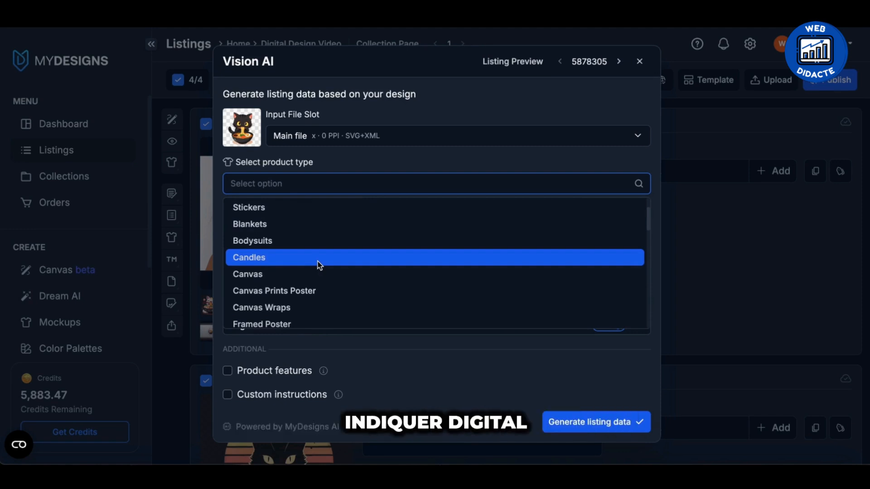
{"action": "type", "text": "di"}
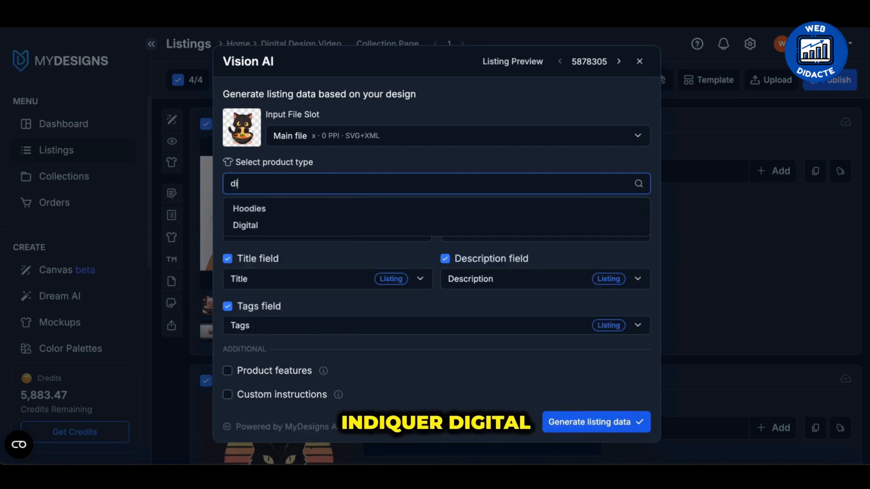
{"action": "left_click", "coordinate": [278, 227]}
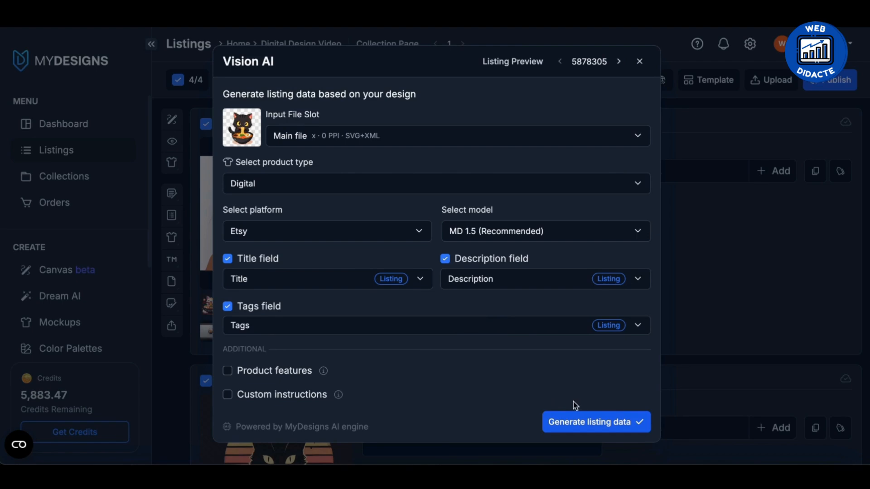
Enable custom instructions and enter "Instant Download SVG, PNG, JPG, EPS, DXF, Digital Download," followed by a request for French text.
{"action": "left_click", "coordinate": [228, 395]}
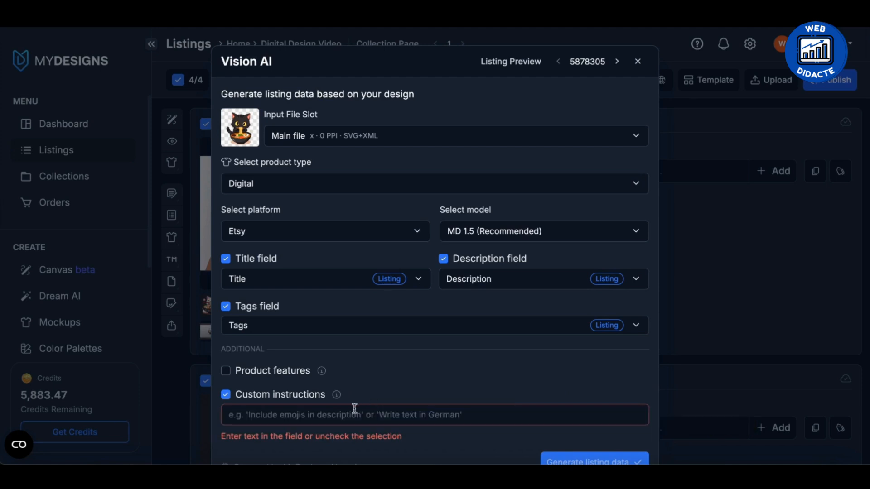
{"action": "type", "text": "Instant Download SVG, PNG, JPG, EPS, DXF, Digital Download"}
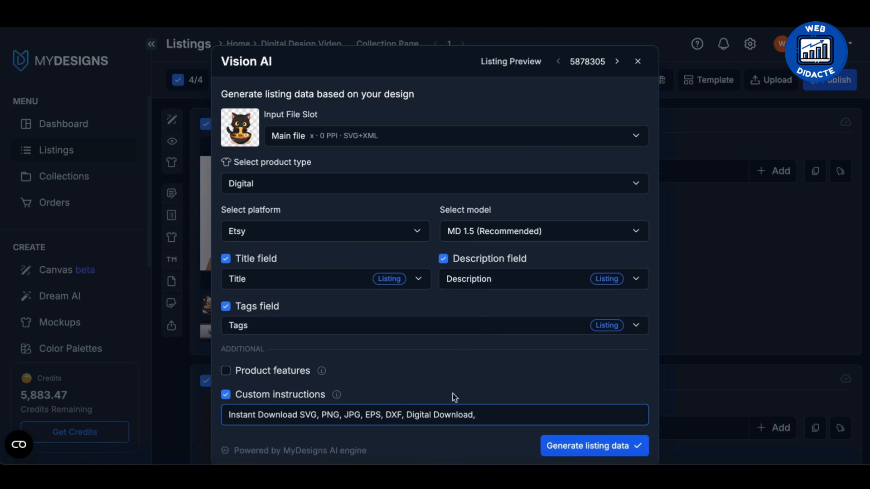
{"action": "type", "text": "Write the information in French"}
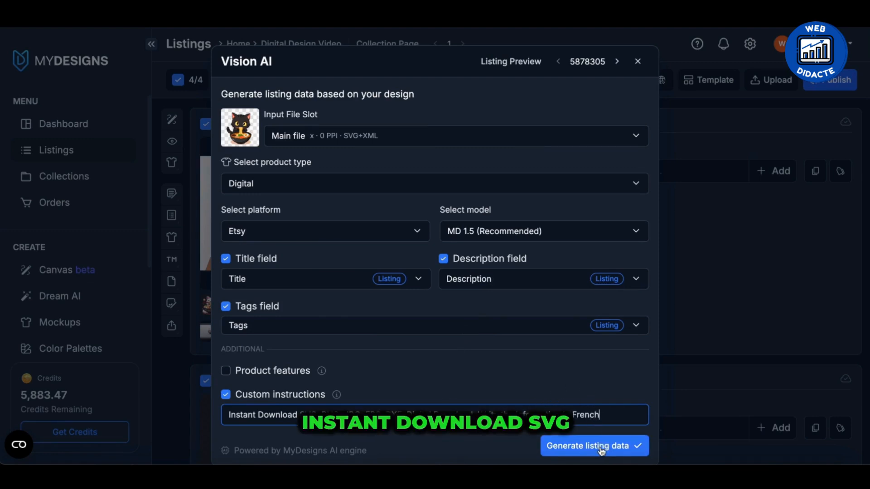
Switch the input file slot to Mockup 2 and generate the title, description and tags for the selected listings.
{"action": "left_click", "coordinate": [285, 135]}
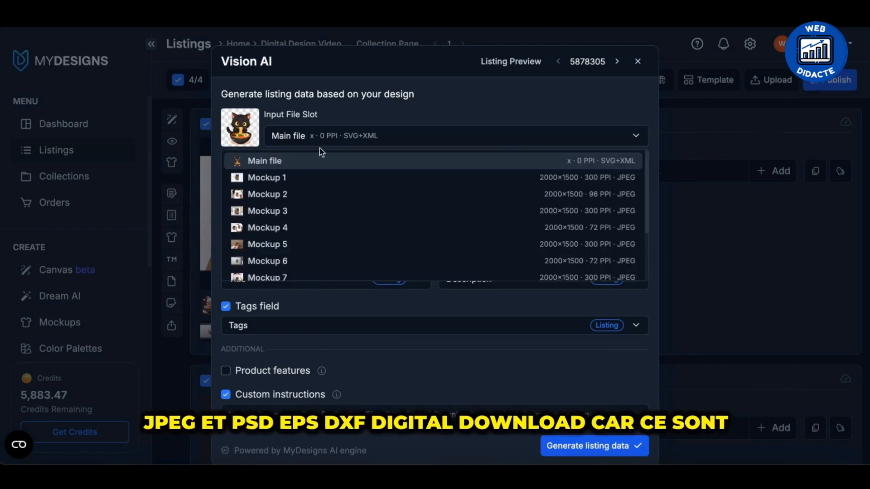
{"action": "left_click", "coordinate": [315, 193]}
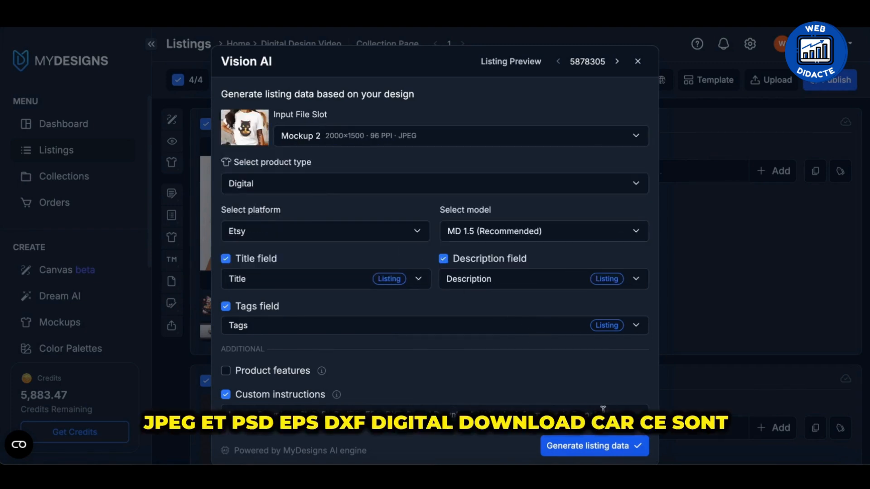
{"action": "left_click", "coordinate": [590, 447]}
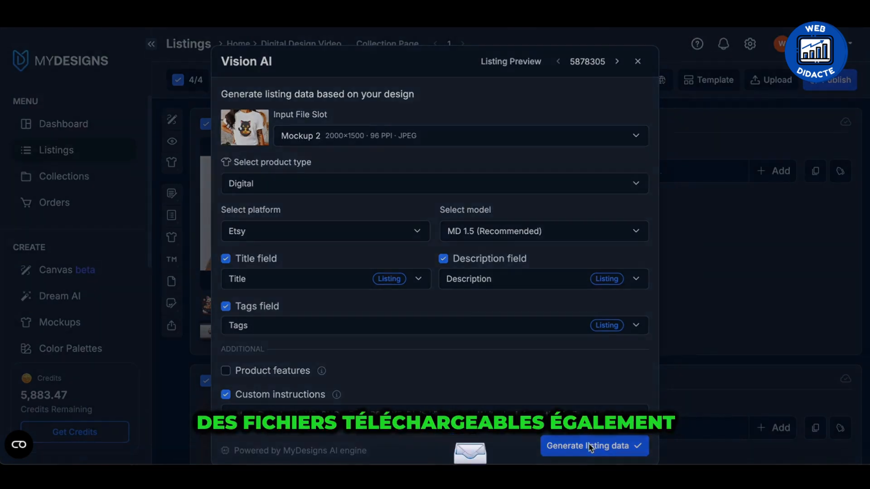
Review the generated titles, descriptions and tags of the four listings, checking the mentioned file formats and the language.
{"action": "left_click", "coordinate": [485, 159]}
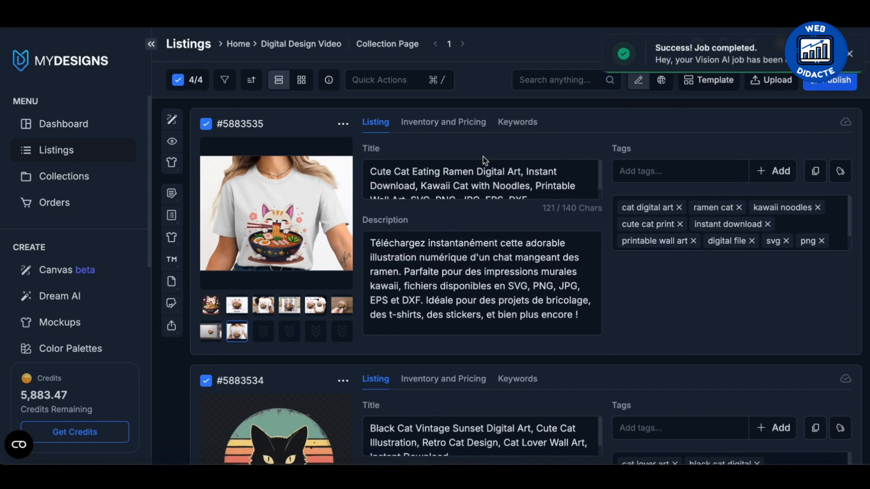
{"action": "scroll", "coordinate": [477, 181], "scroll_direction": "down", "scroll_amount": 1}
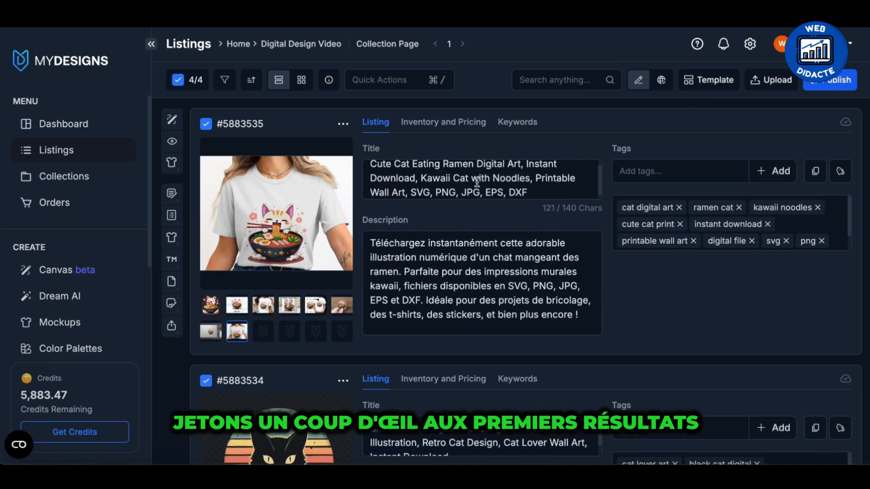
{"action": "scroll", "coordinate": [477, 182], "scroll_direction": "up", "scroll_amount": 1}
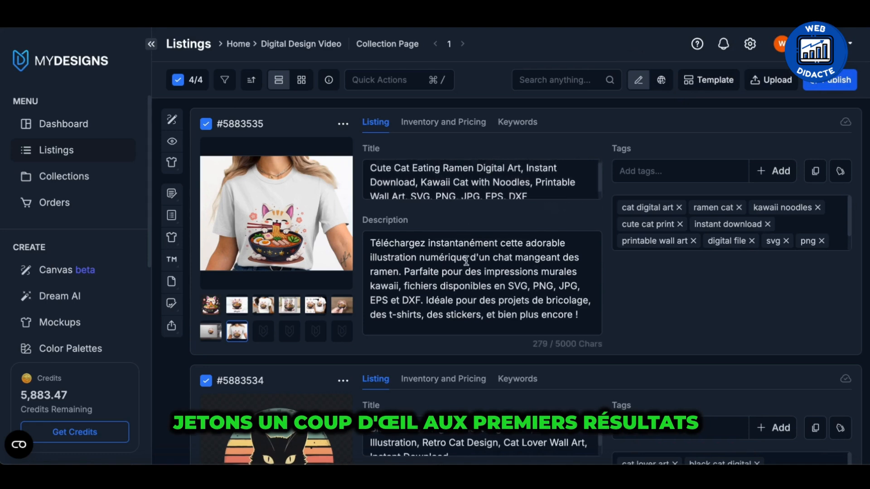
{"action": "scroll", "coordinate": [467, 261], "scroll_direction": "down", "scroll_amount": 3}
{"action": "scroll", "coordinate": [466, 261], "scroll_direction": "down", "scroll_amount": 3}
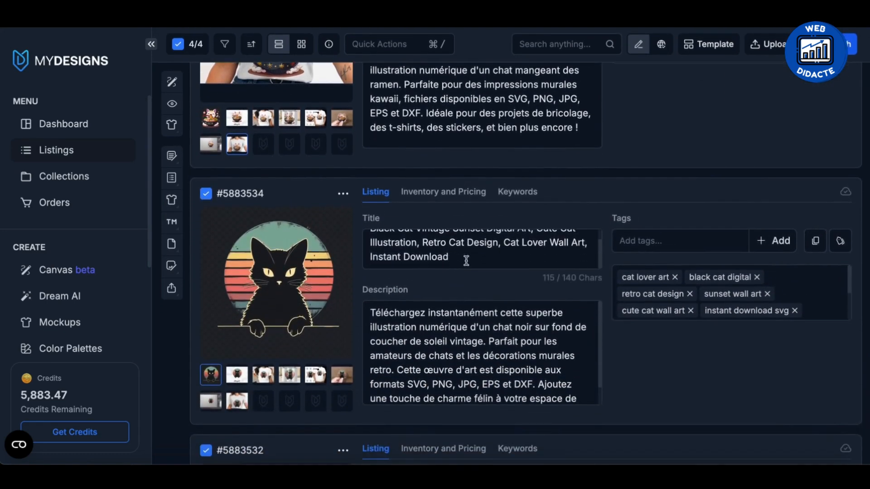
{"action": "scroll", "coordinate": [452, 314], "scroll_direction": "down", "scroll_amount": 2}
{"action": "scroll", "coordinate": [452, 314], "scroll_direction": "down", "scroll_amount": 3}
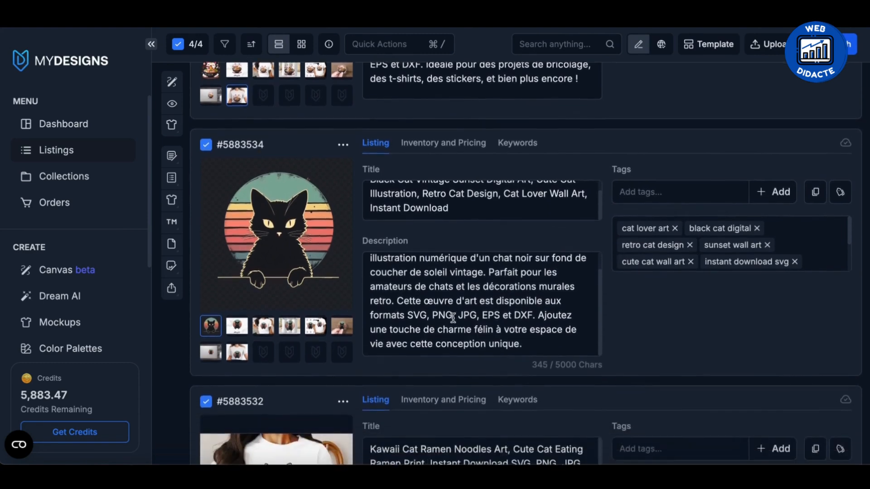
{"action": "scroll", "coordinate": [453, 318], "scroll_direction": "down", "scroll_amount": 5}
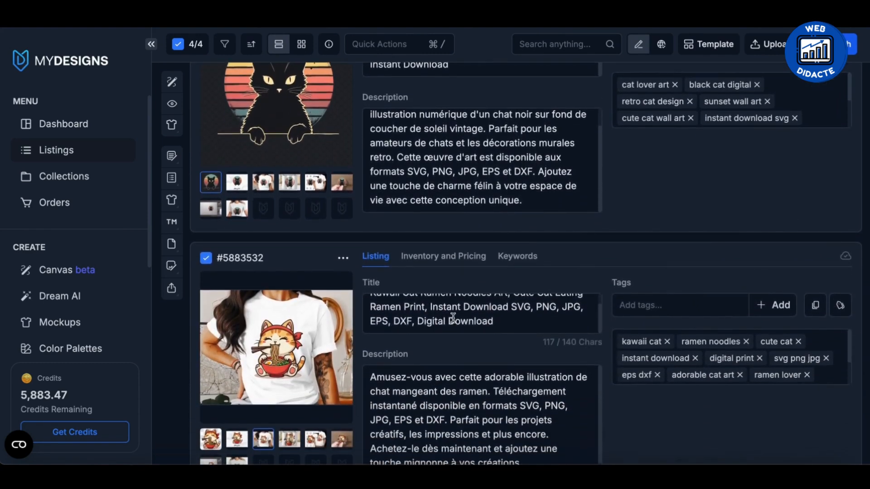
{"action": "scroll", "coordinate": [453, 318], "scroll_direction": "down", "scroll_amount": 5}
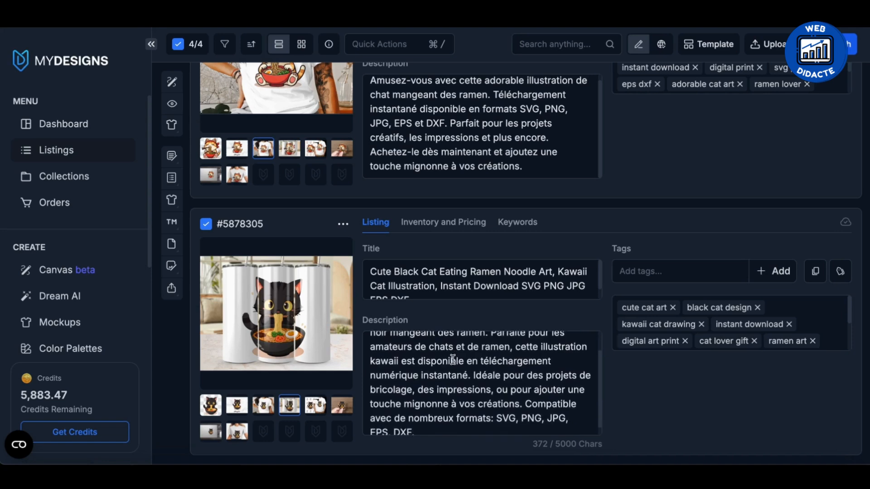
{"action": "scroll", "coordinate": [453, 358], "scroll_direction": "down", "scroll_amount": 1}
{"action": "scroll", "coordinate": [452, 359], "scroll_direction": "up", "scroll_amount": 2}
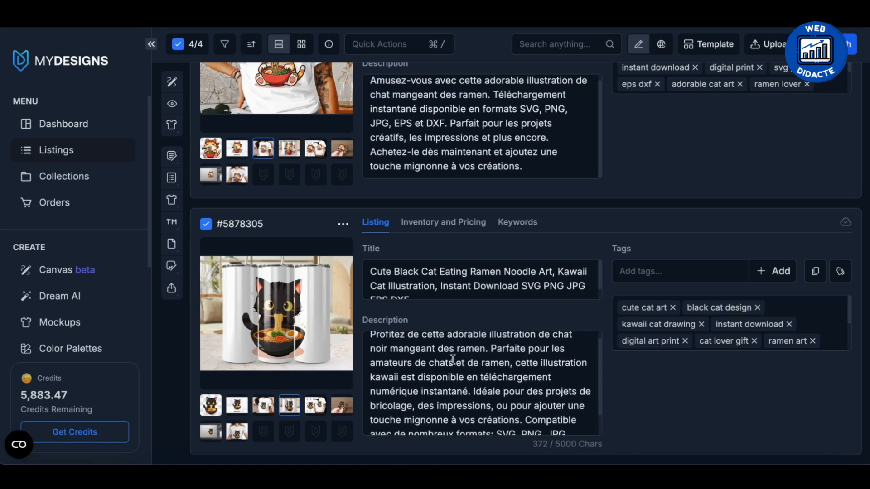
{"action": "scroll", "coordinate": [459, 325], "scroll_direction": "up", "scroll_amount": 1}
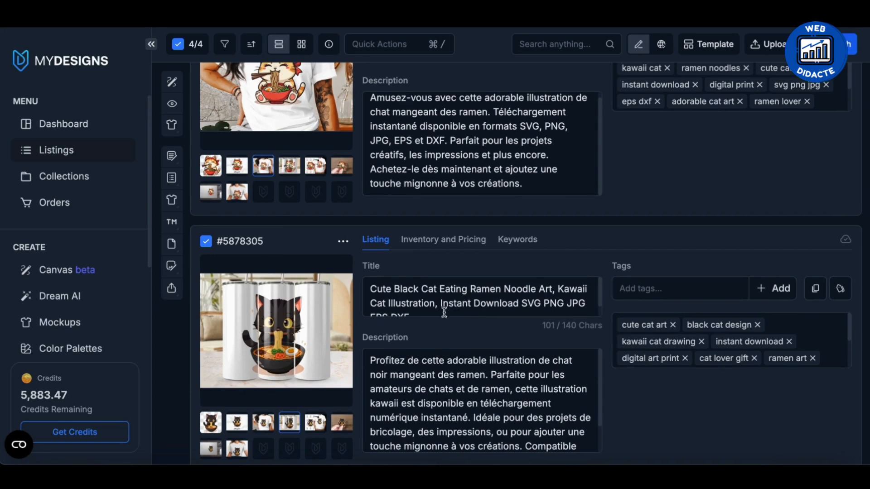
{"action": "scroll", "coordinate": [444, 312], "scroll_direction": "up", "scroll_amount": 5}
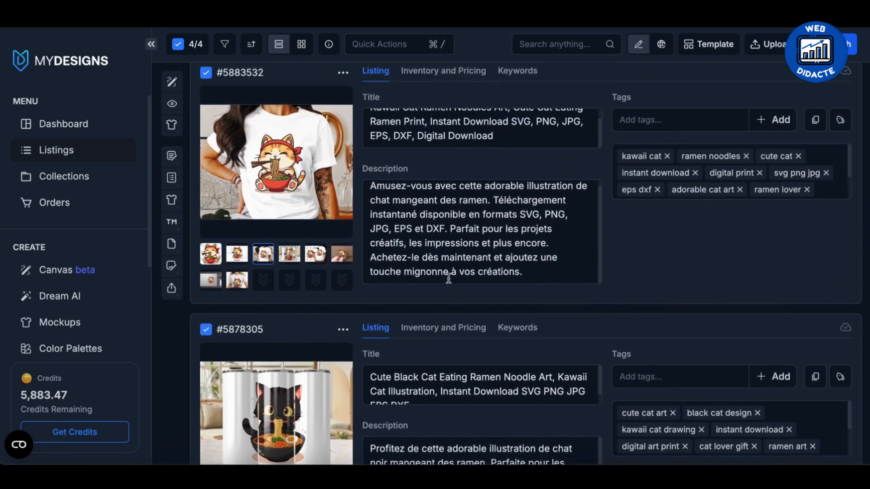
{"action": "scroll", "coordinate": [449, 274], "scroll_direction": "up", "scroll_amount": 4}
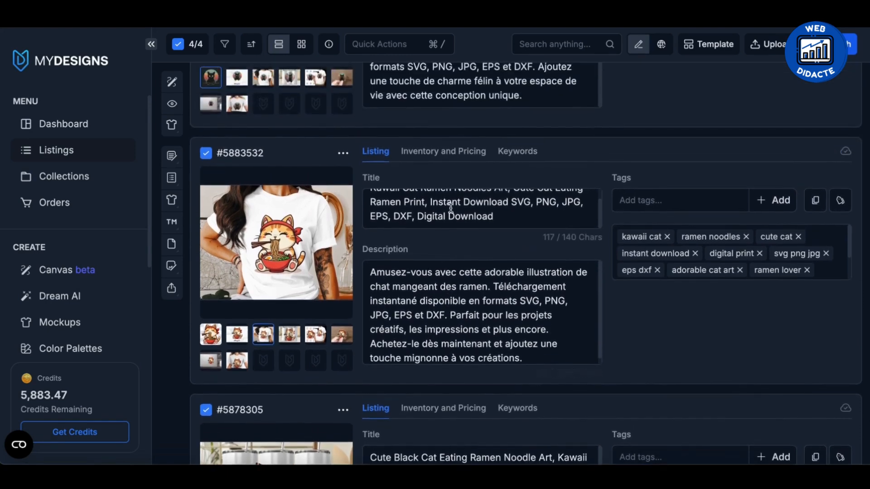
{"action": "scroll", "coordinate": [451, 209], "scroll_direction": "up", "scroll_amount": 10}
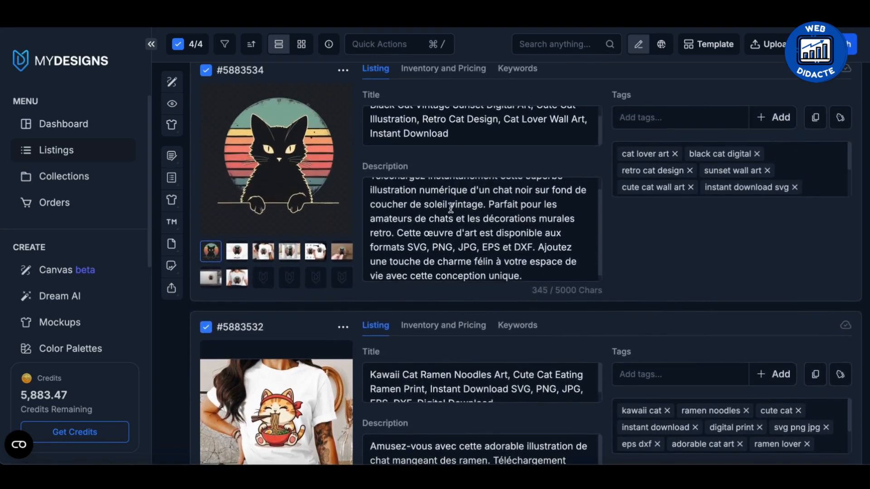
{"action": "scroll", "coordinate": [450, 208], "scroll_direction": "up", "scroll_amount": 6}
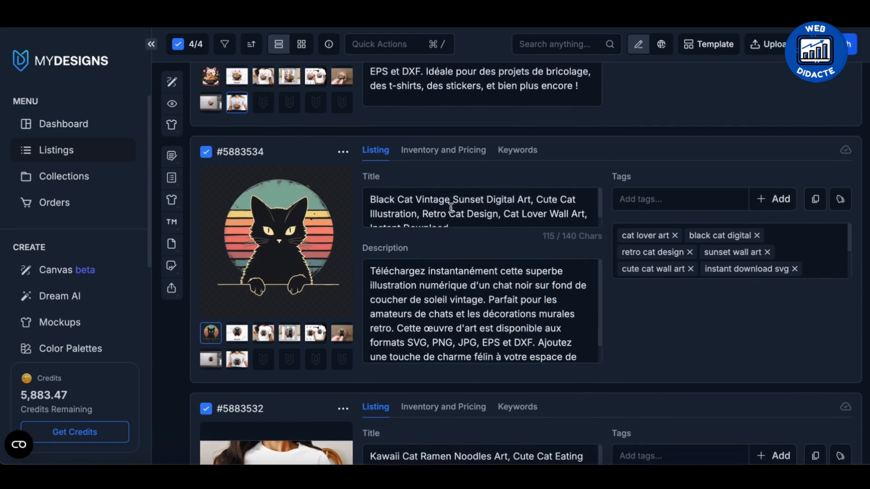
{"action": "scroll", "coordinate": [451, 208], "scroll_direction": "up", "scroll_amount": 12}
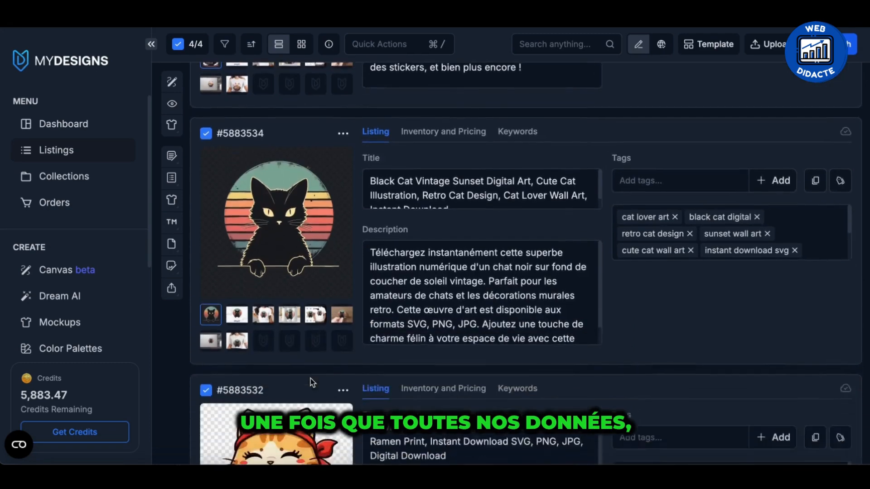
Start publishing the four selected listings as digital products to the Etsy shop.
{"action": "scroll", "coordinate": [311, 379], "scroll_direction": "down", "scroll_amount": 8}
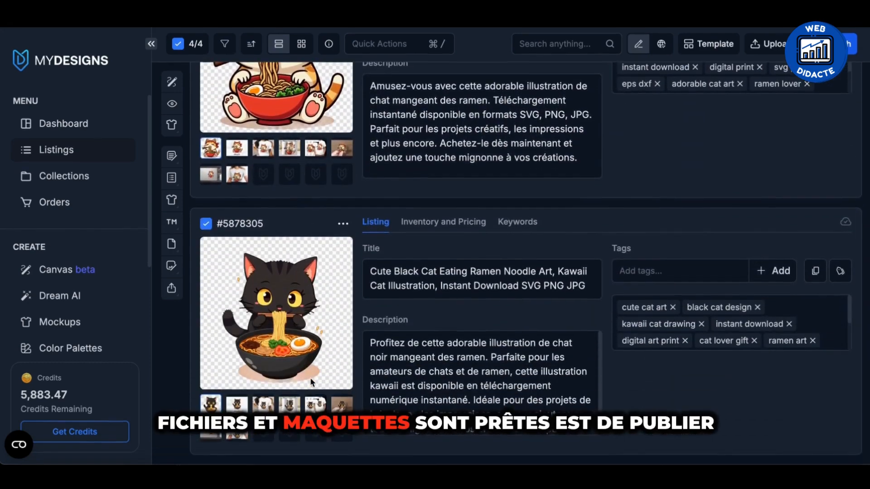
{"action": "scroll", "coordinate": [311, 379], "scroll_direction": "up", "scroll_amount": 6}
{"action": "scroll", "coordinate": [311, 383], "scroll_direction": "up", "scroll_amount": 9}
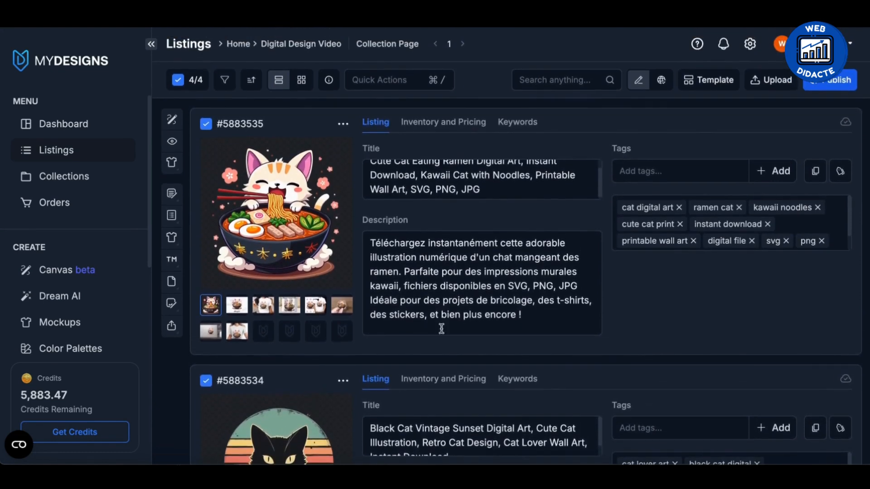
{"action": "left_click", "coordinate": [827, 91]}
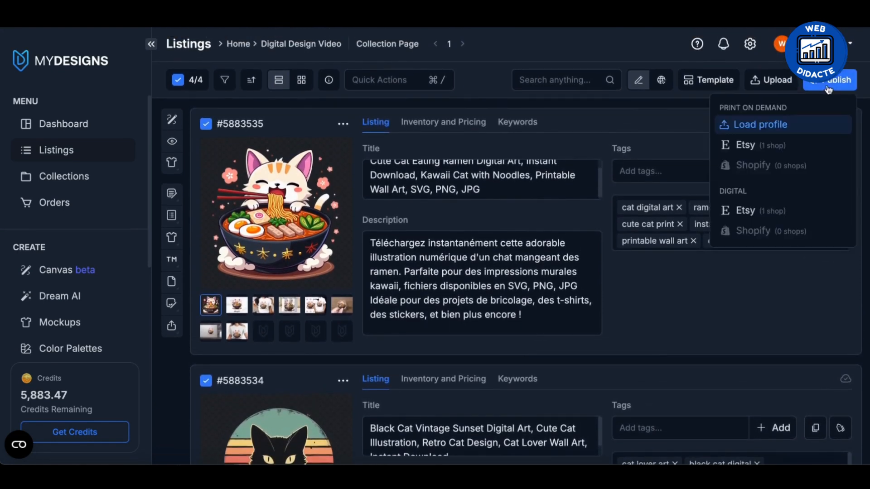
{"action": "left_click", "coordinate": [747, 212]}
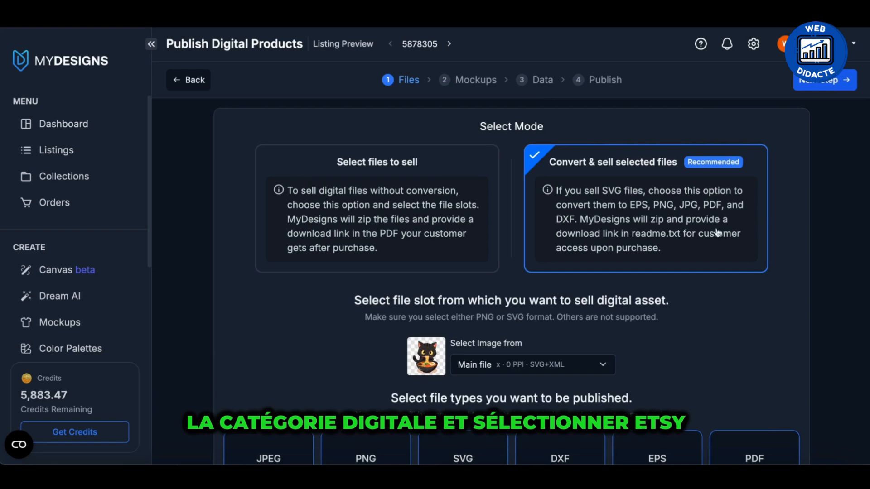
Choose the Convert & sell selected files mode for the digital products.
{"action": "scroll", "coordinate": [717, 267], "scroll_direction": "down", "scroll_amount": 1}
{"action": "scroll", "coordinate": [716, 266], "scroll_direction": "up", "scroll_amount": 1}
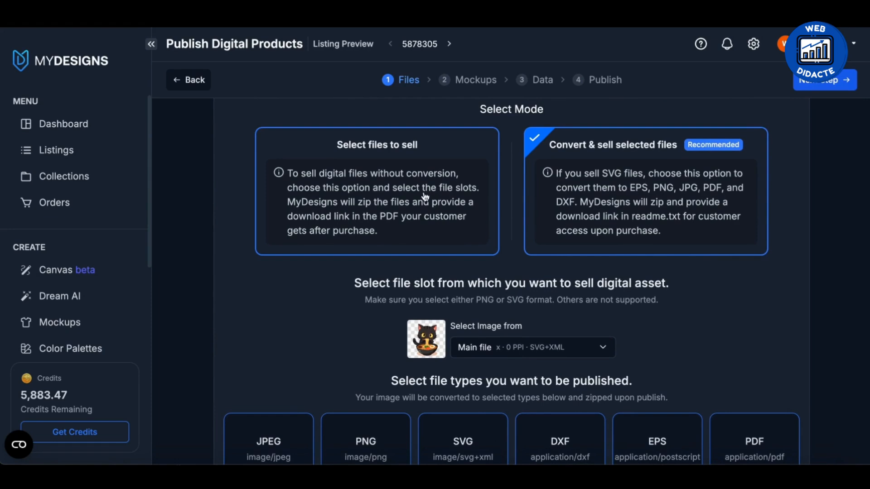
{"action": "left_click", "coordinate": [423, 197]}
{"action": "left_click", "coordinate": [594, 227]}
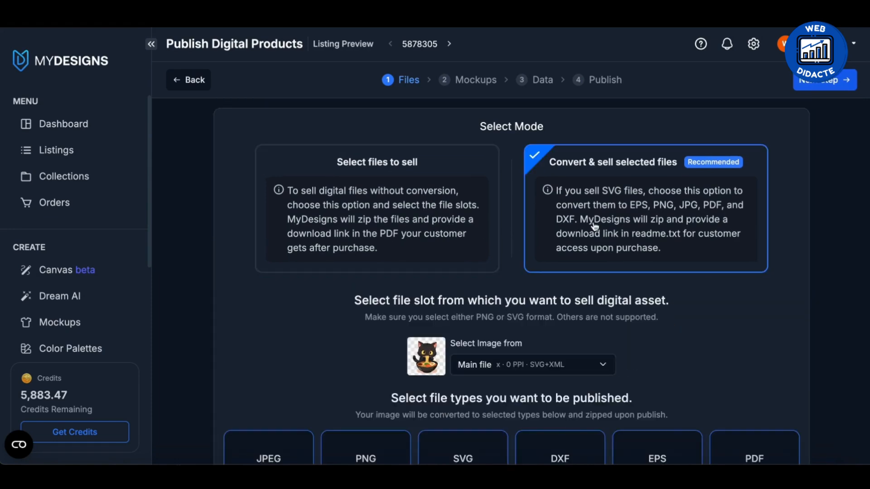
{"action": "scroll", "coordinate": [604, 253], "scroll_direction": "down", "scroll_amount": 2}
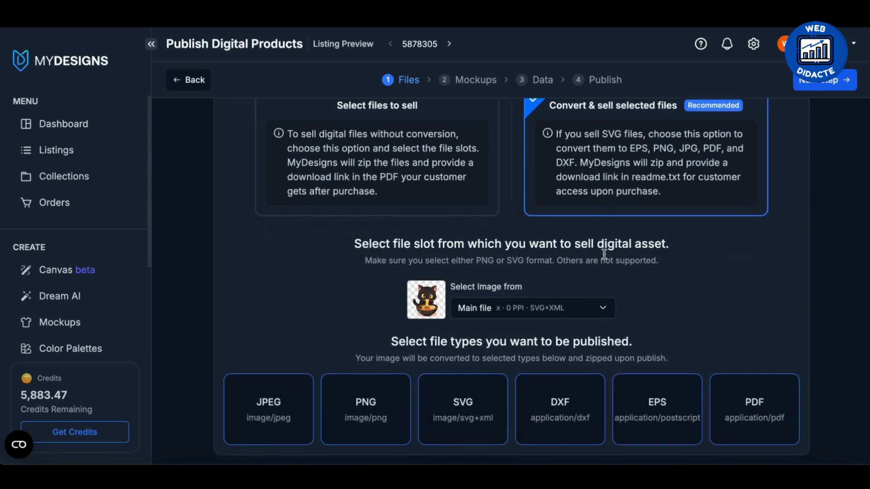